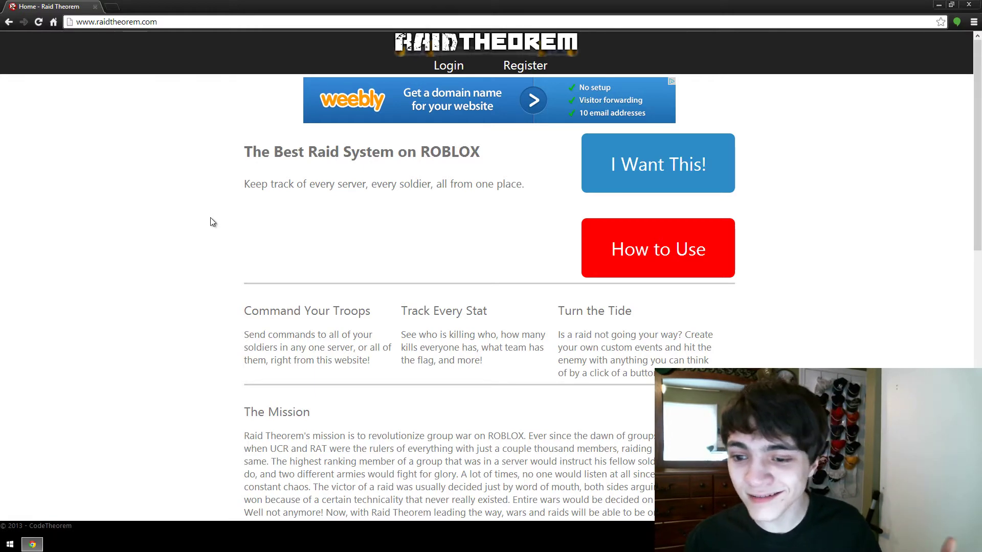
Step: Scroll the Raid Theorem landing page and highlight the three feature headings
{"action": "scroll", "coordinate": [212, 221], "scroll_direction": "down", "scroll_amount": 1}
{"action": "scroll", "coordinate": [212, 222], "scroll_direction": "up", "scroll_amount": 1}
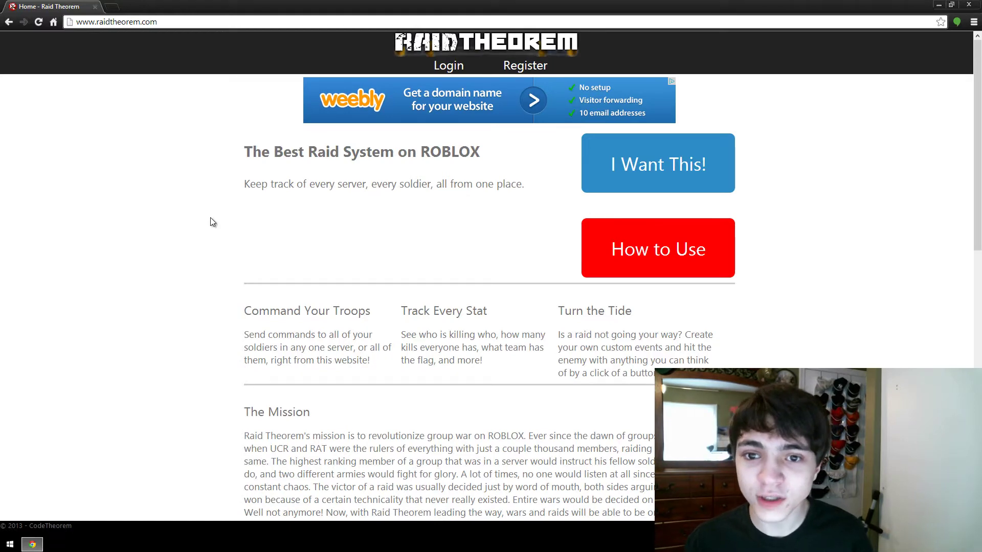
{"action": "scroll", "coordinate": [210, 216], "scroll_direction": "down", "scroll_amount": 6}
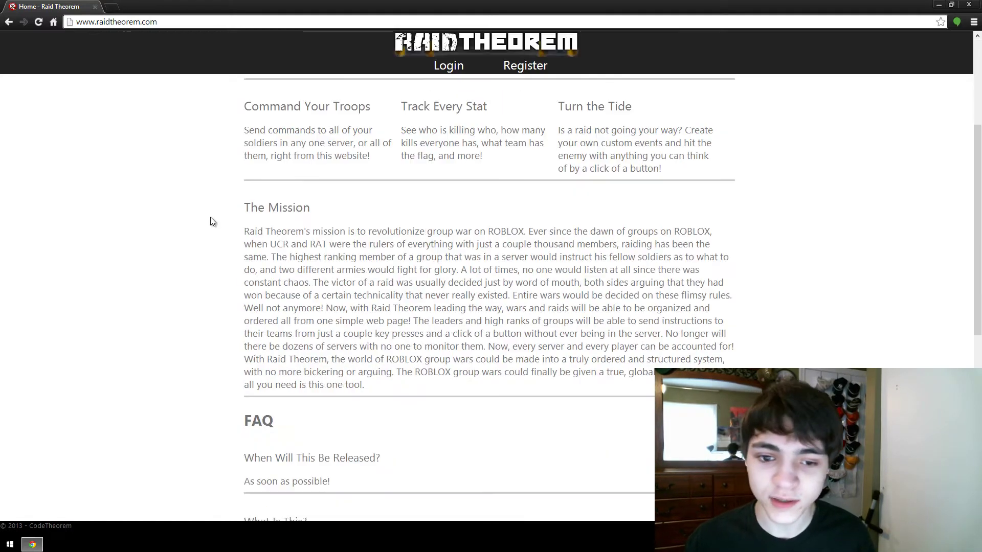
{"action": "scroll", "coordinate": [208, 219], "scroll_direction": "up", "scroll_amount": 3}
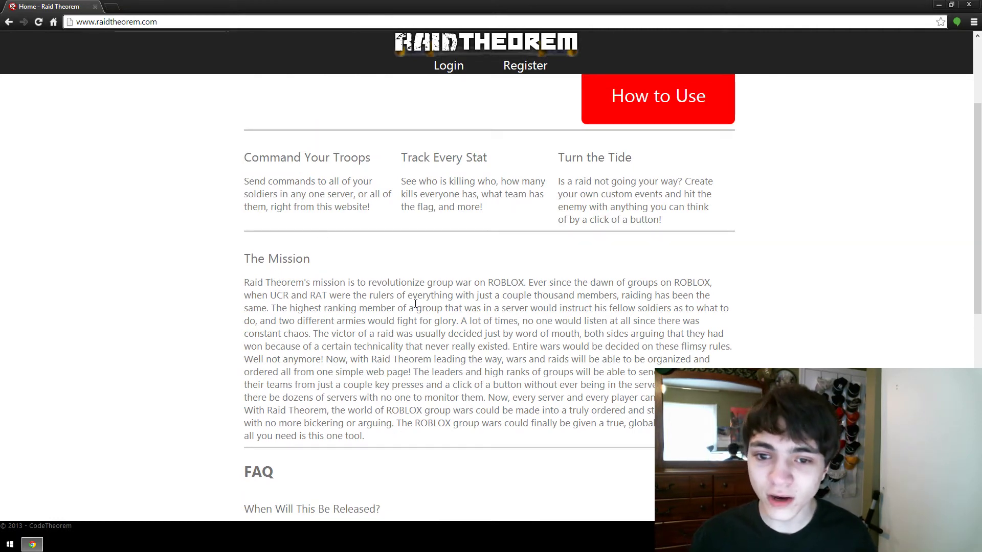
{"action": "left_click_drag", "start_coordinate": [244, 157], "coordinate": [629, 169]}
{"action": "left_click", "coordinate": [624, 208]}
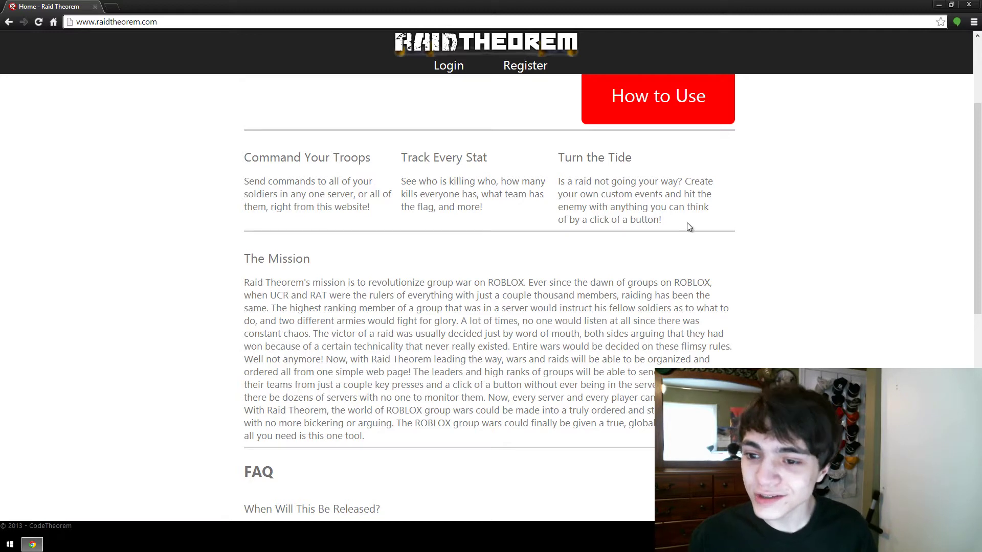
{"action": "double_click", "coordinate": [647, 219]}
{"action": "left_click", "coordinate": [655, 219]}
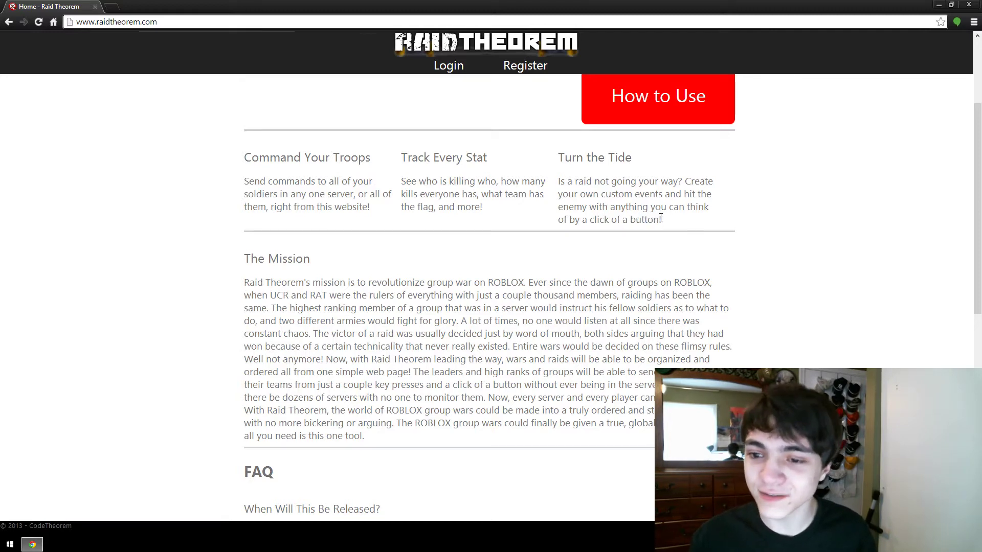
Step: Scroll down to the FAQ and highlight the 'When Will This Be Released?' entry
{"action": "scroll", "coordinate": [660, 218], "scroll_direction": "down", "scroll_amount": 2}
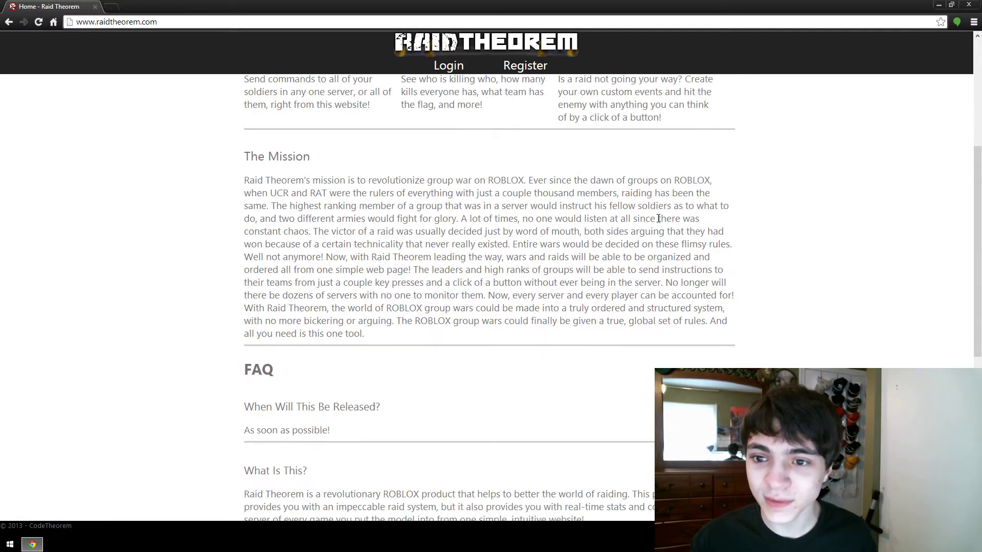
{"action": "scroll", "coordinate": [324, 307], "scroll_direction": "down", "scroll_amount": 3}
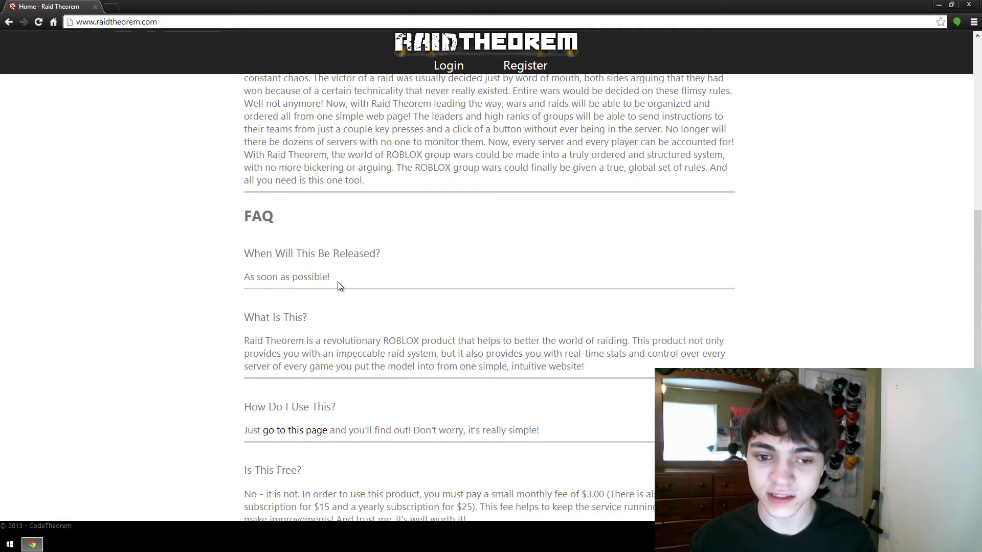
{"action": "scroll", "coordinate": [337, 282], "scroll_direction": "up", "scroll_amount": 4}
{"action": "scroll", "coordinate": [390, 439], "scroll_direction": "down", "scroll_amount": 2}
{"action": "left_click_drag", "start_coordinate": [330, 380], "coordinate": [244, 356]}
{"action": "left_click", "coordinate": [273, 358]}
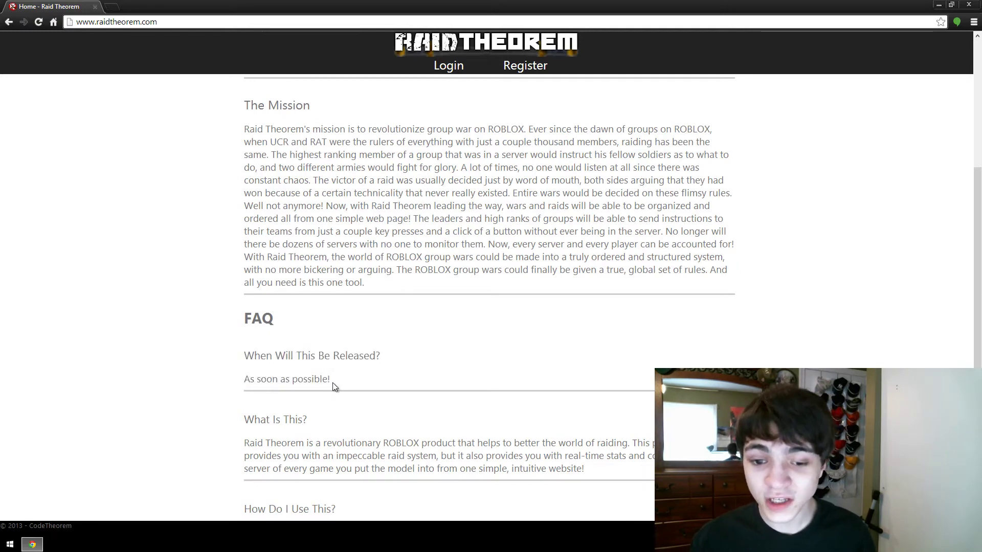
{"action": "left_click_drag", "start_coordinate": [332, 380], "coordinate": [246, 357]}
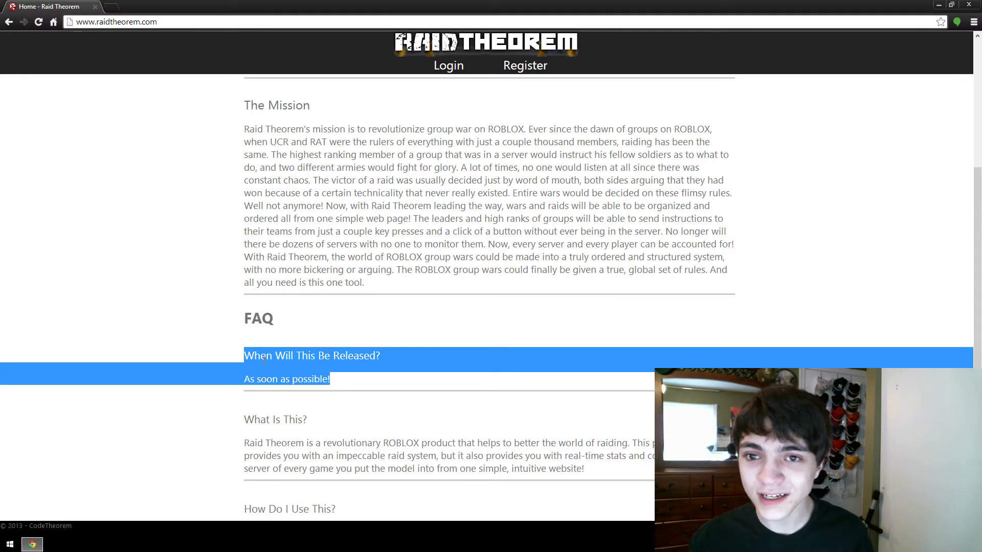
{"action": "left_click", "coordinate": [265, 360]}
{"action": "scroll", "coordinate": [380, 385], "scroll_direction": "up", "scroll_amount": 3}
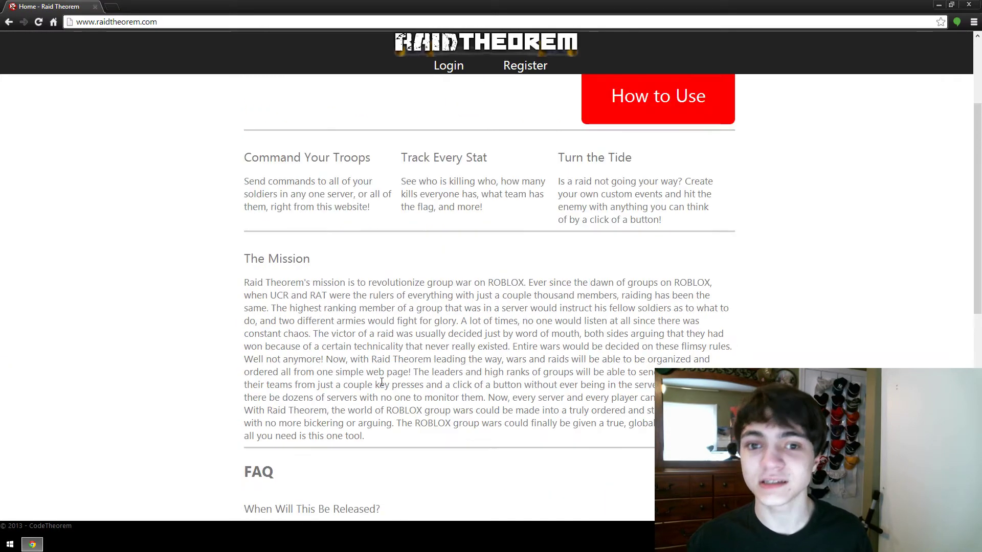
{"action": "scroll", "coordinate": [380, 382], "scroll_direction": "up", "scroll_amount": 3}
{"action": "scroll", "coordinate": [380, 381], "scroll_direction": "down", "scroll_amount": 5}
{"action": "scroll", "coordinate": [381, 381], "scroll_direction": "up", "scroll_amount": 5}
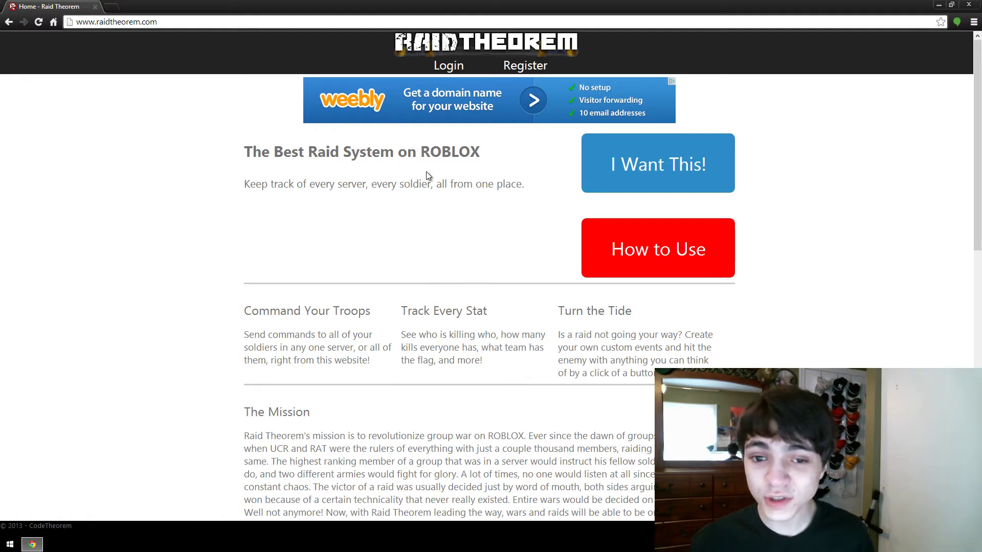
Step: Open the Register form and autofill the e-mail, password and confirm password fields
{"action": "left_click", "coordinate": [519, 67]}
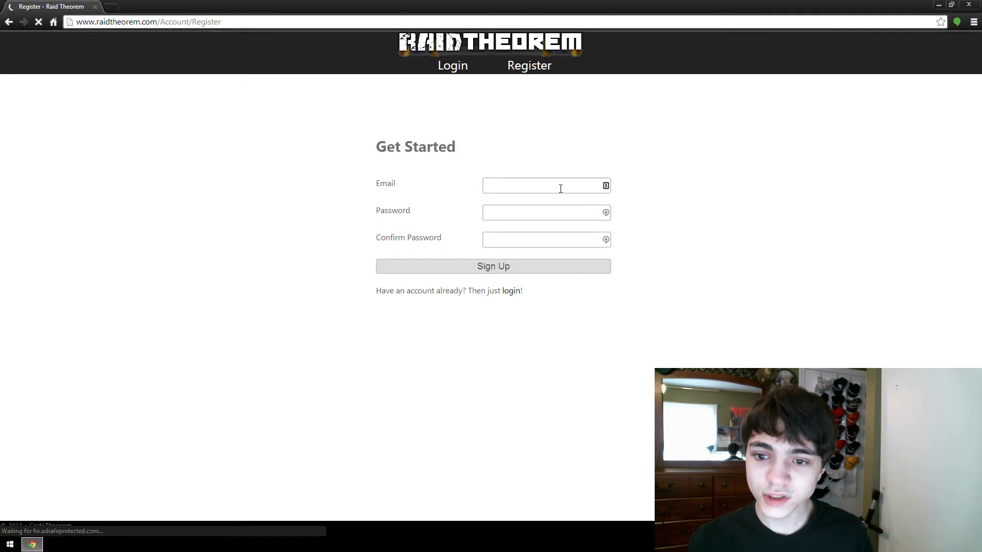
{"action": "left_click", "coordinate": [559, 188]}
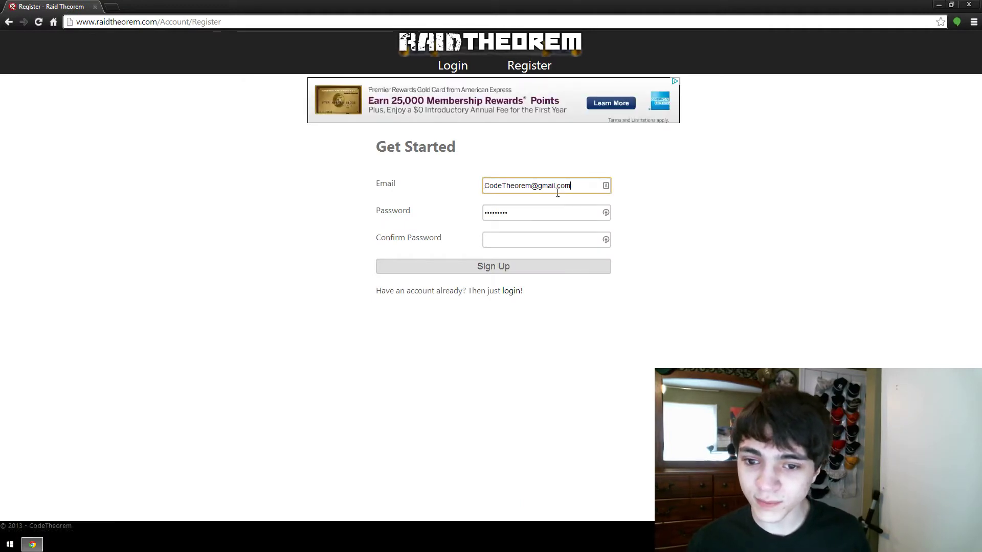
{"action": "left_click", "coordinate": [548, 218]}
{"action": "left_click", "coordinate": [546, 238]}
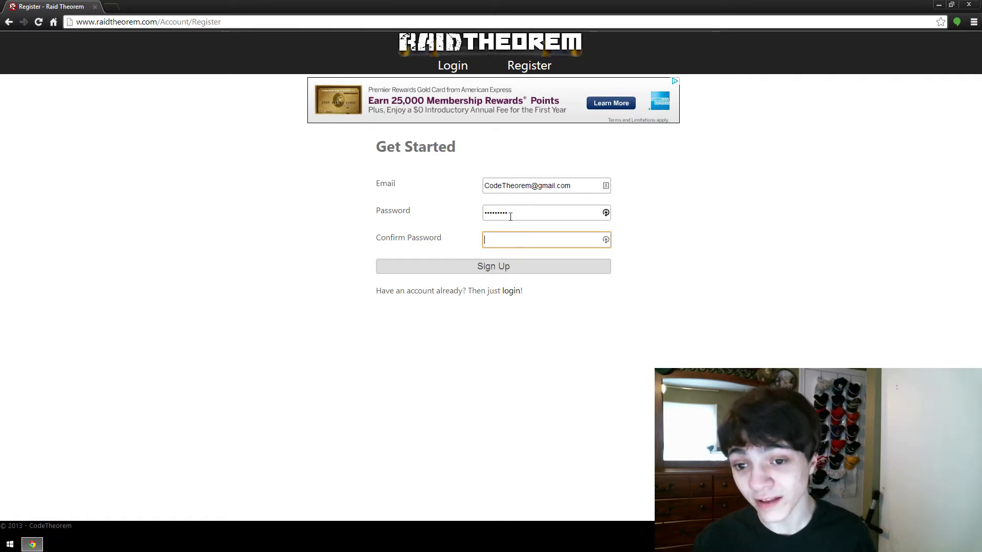
{"action": "left_click", "coordinate": [582, 185]}
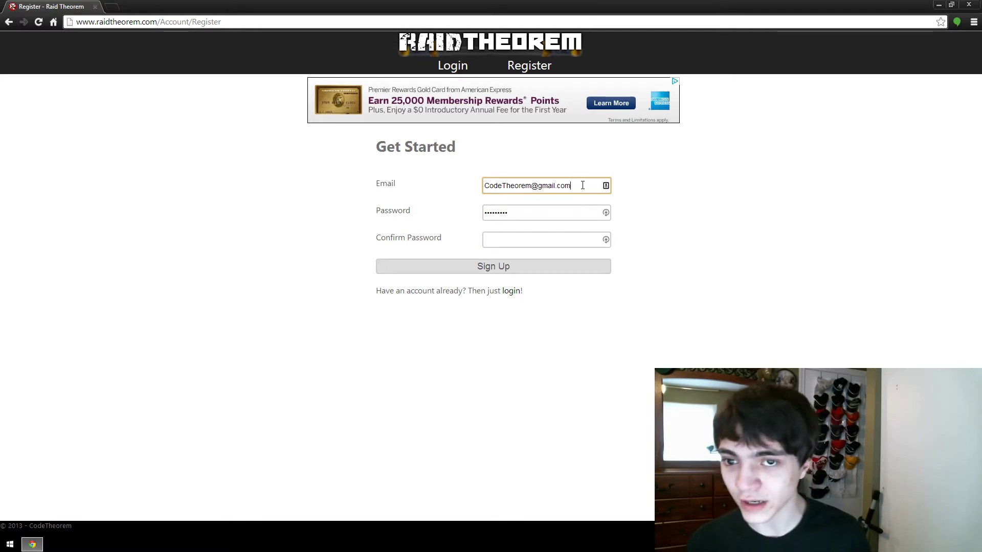
Step: Switch to the login form and sign in with Remember Me ticked
{"action": "left_click", "coordinate": [513, 291]}
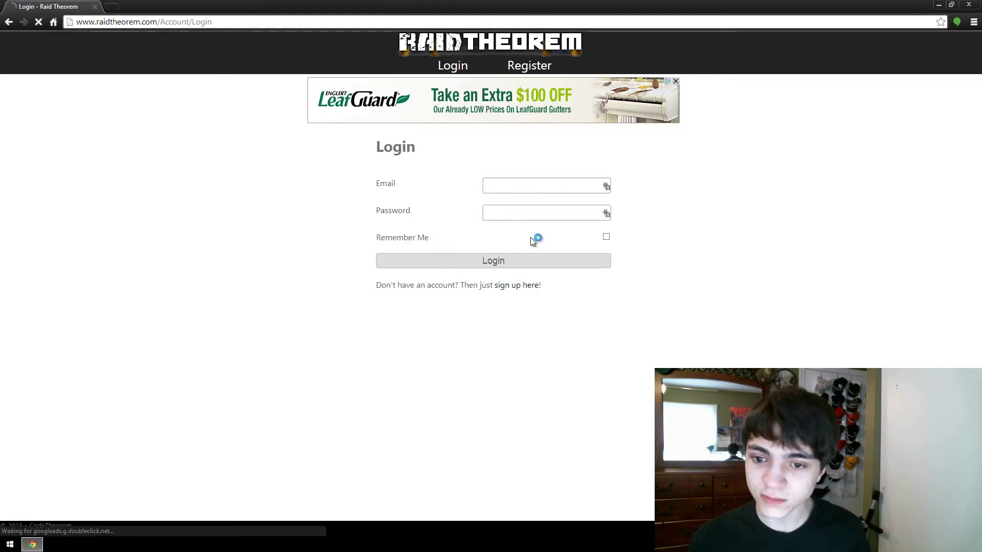
{"action": "left_click", "coordinate": [606, 237]}
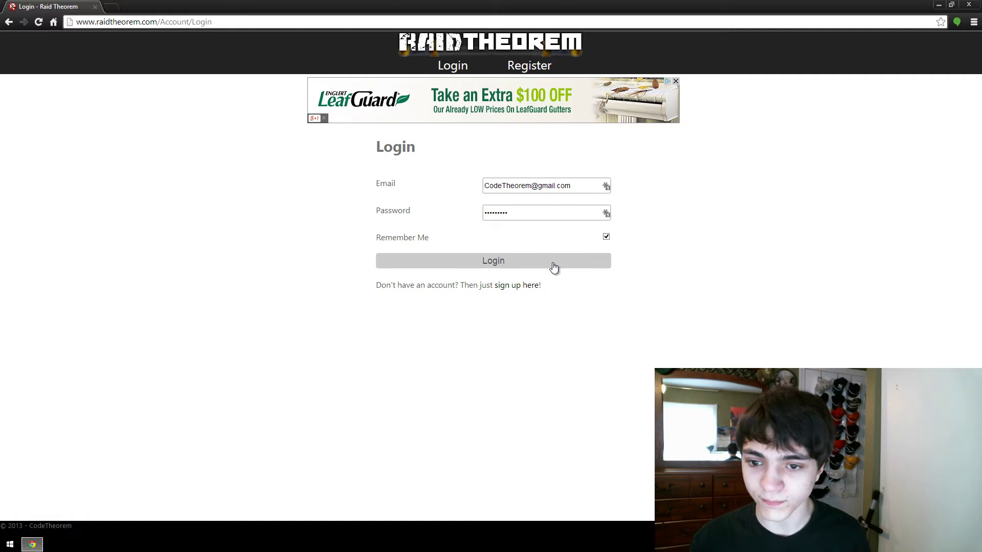
{"action": "left_click", "coordinate": [554, 266]}
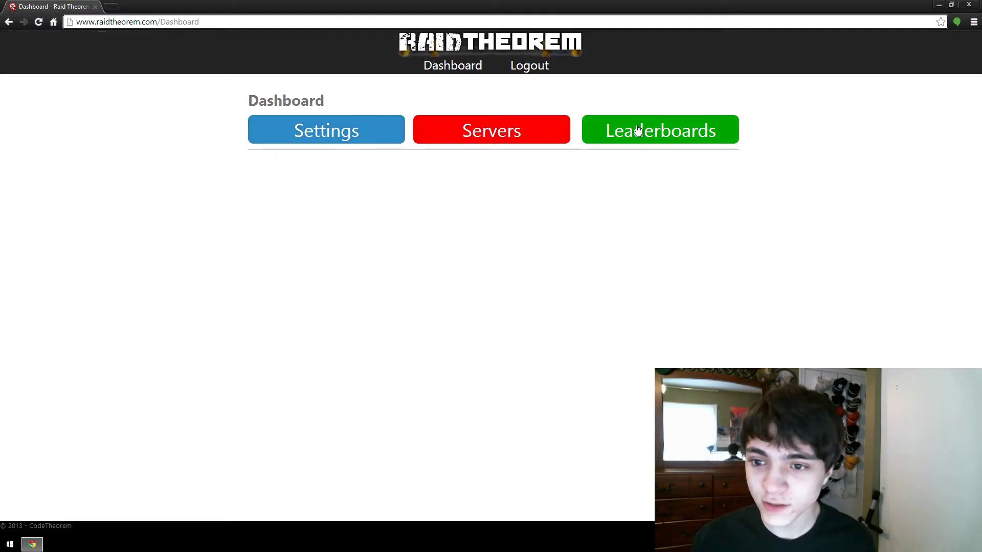
Step: Open dashboard Settings and scroll down to the ROBLOX User ID field of the verified account
{"action": "left_click", "coordinate": [313, 132]}
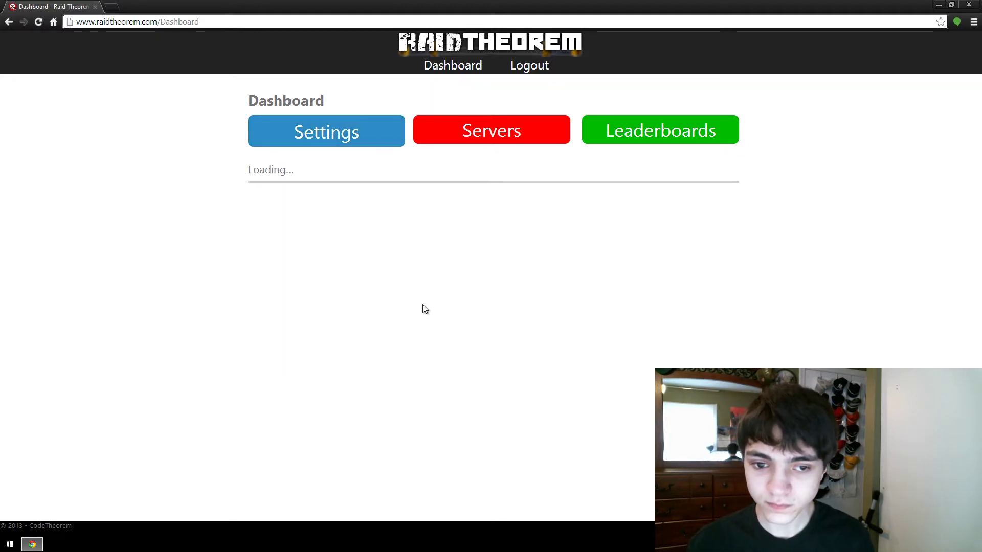
{"action": "scroll", "coordinate": [450, 286], "scroll_direction": "down", "scroll_amount": 1}
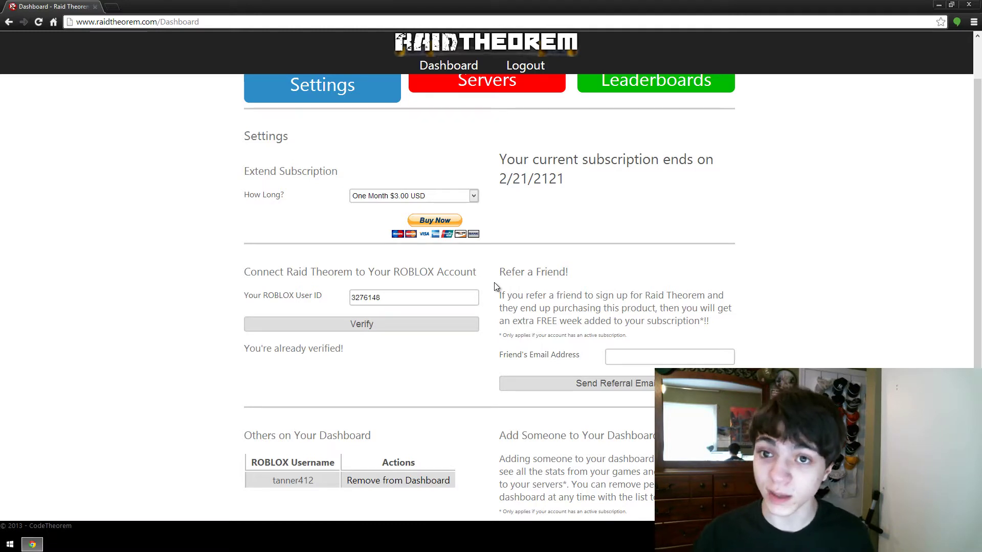
{"action": "left_click", "coordinate": [396, 297]}
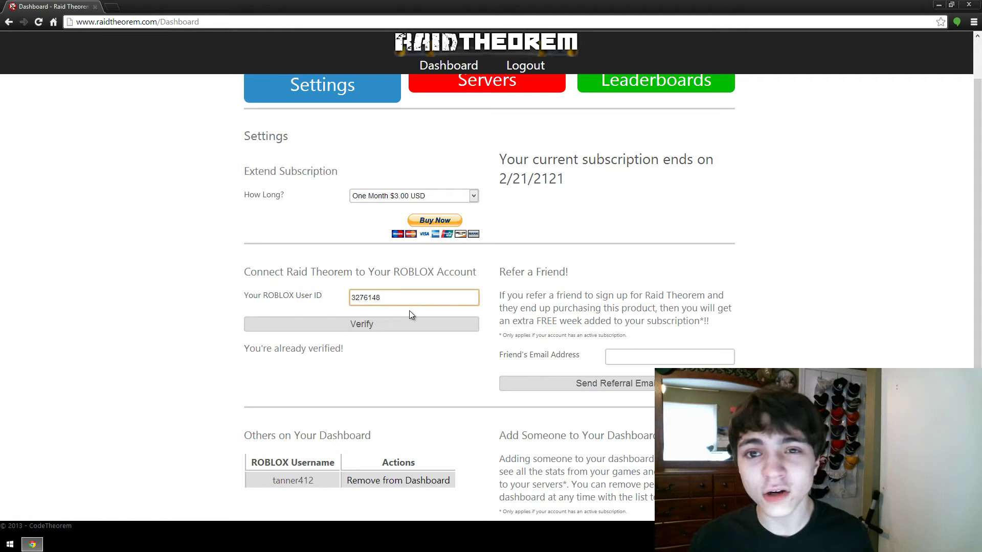
{"action": "left_click_drag", "start_coordinate": [422, 304], "coordinate": [360, 297]}
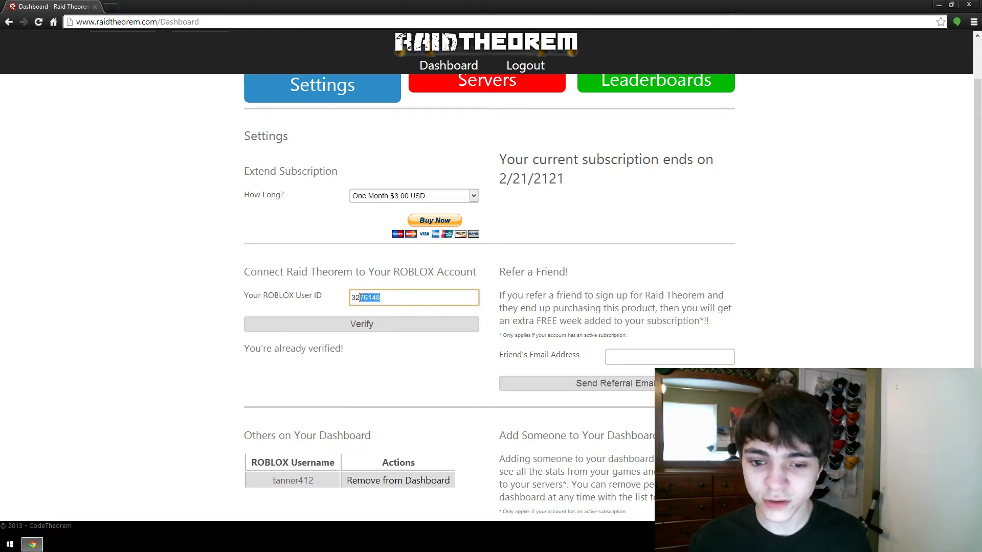
{"action": "left_click", "coordinate": [416, 292]}
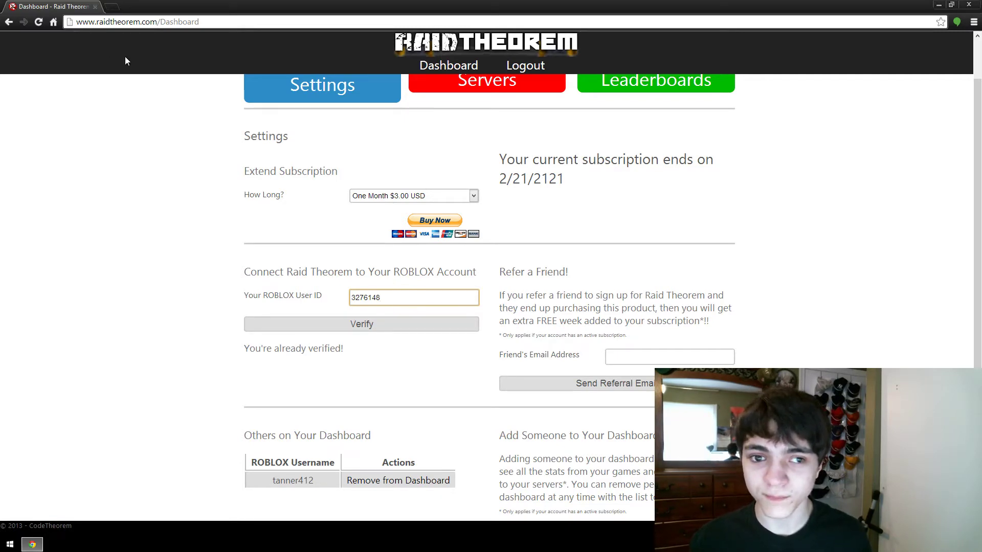
Step: In a new tab, go to roblox.com and open the public view of the profile
{"action": "left_click", "coordinate": [112, 7]}
{"action": "type", "text": "roblox.com"}
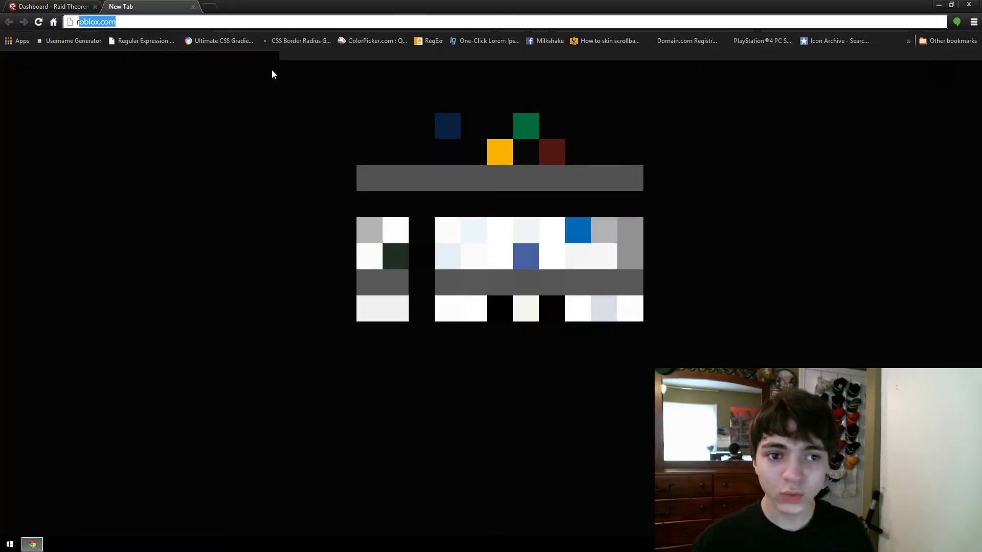
{"action": "key", "text": "Return"}
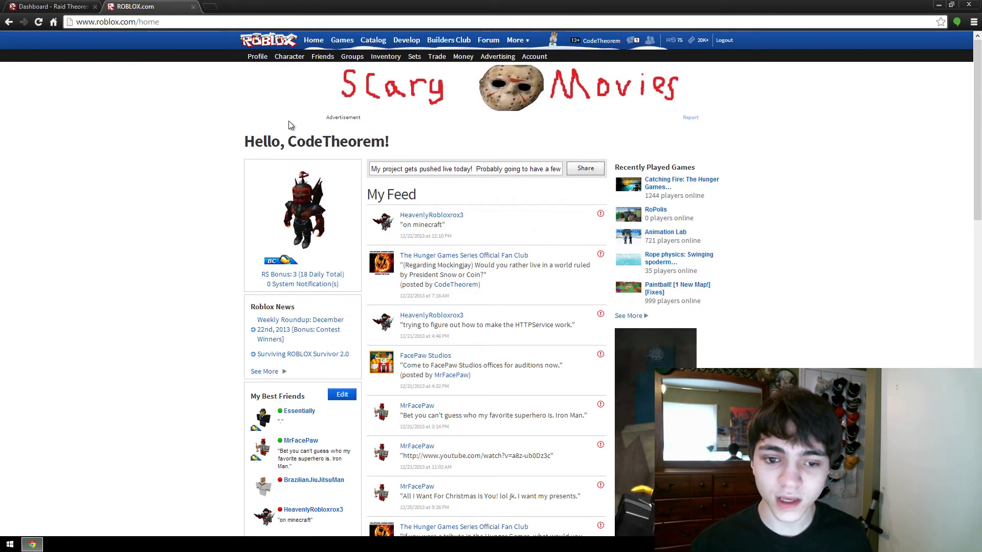
{"action": "left_click", "coordinate": [252, 57]}
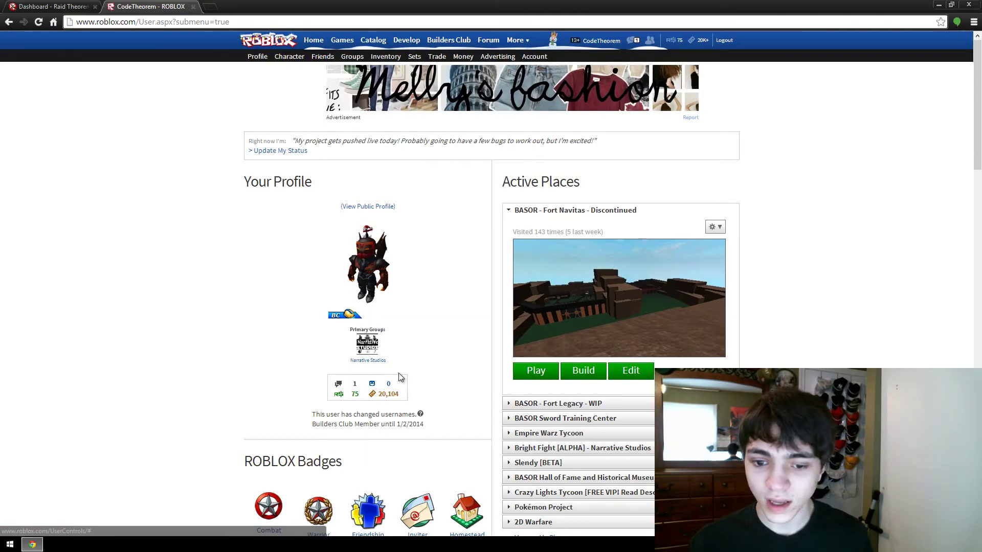
{"action": "left_click", "coordinate": [376, 212]}
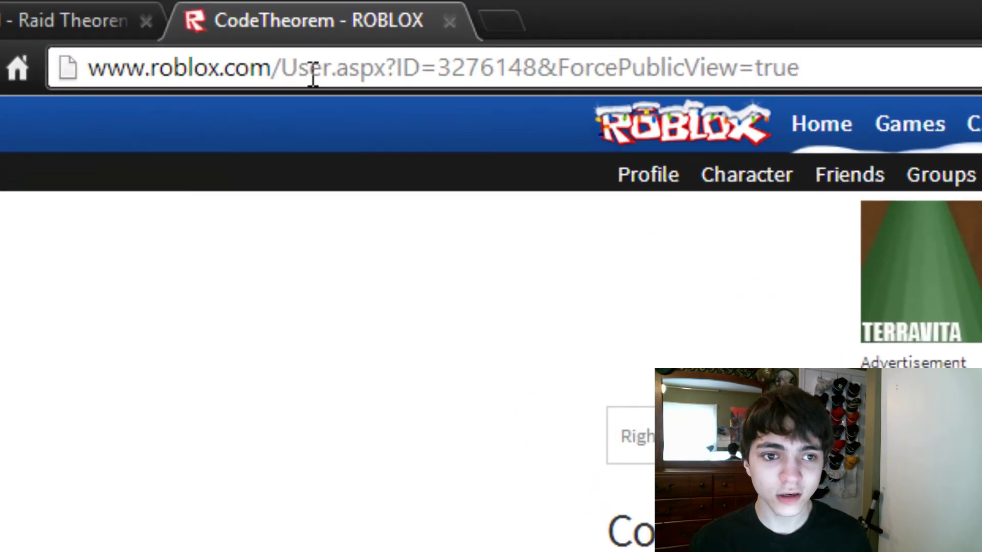
Step: Select the user ID number after ID= in the profile URL and copy it
{"action": "left_click", "coordinate": [401, 70]}
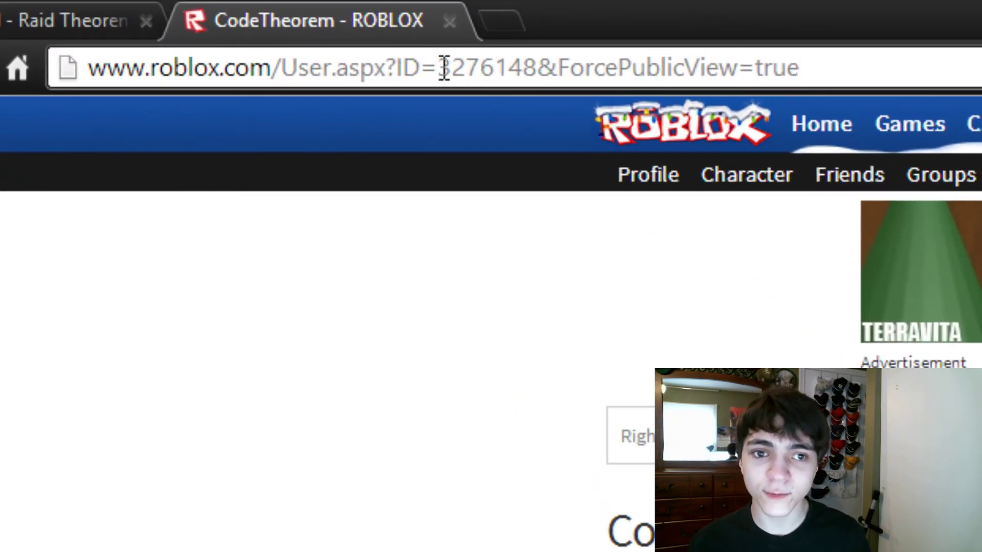
{"action": "left_click_drag", "start_coordinate": [444, 68], "coordinate": [544, 57]}
{"action": "left_click", "coordinate": [539, 57]}
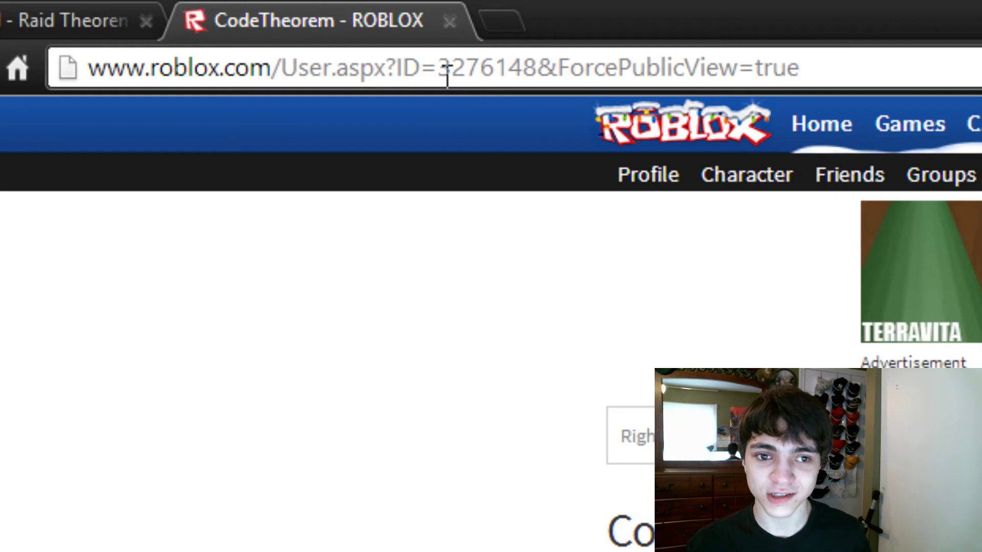
{"action": "left_click_drag", "start_coordinate": [438, 64], "coordinate": [523, 51]}
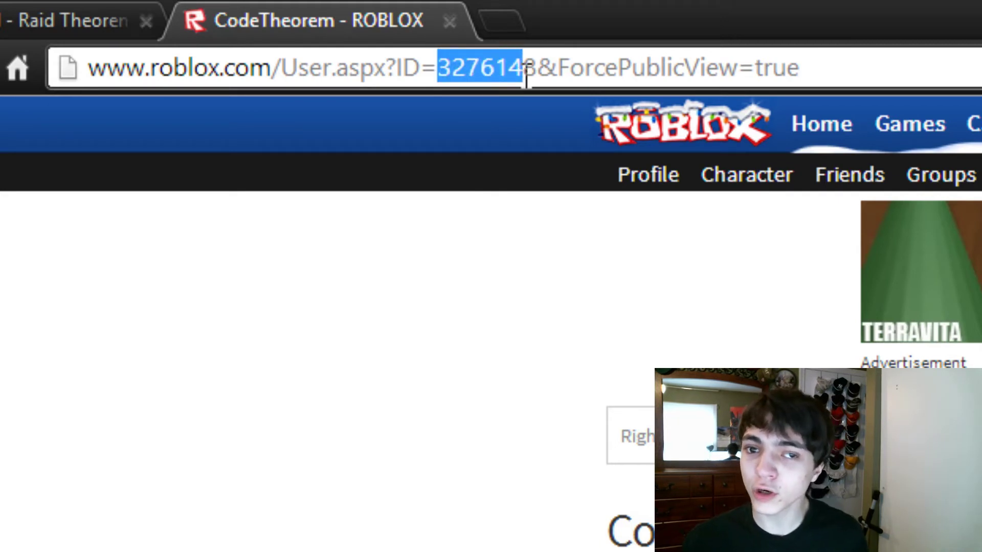
{"action": "left_click", "coordinate": [546, 69]}
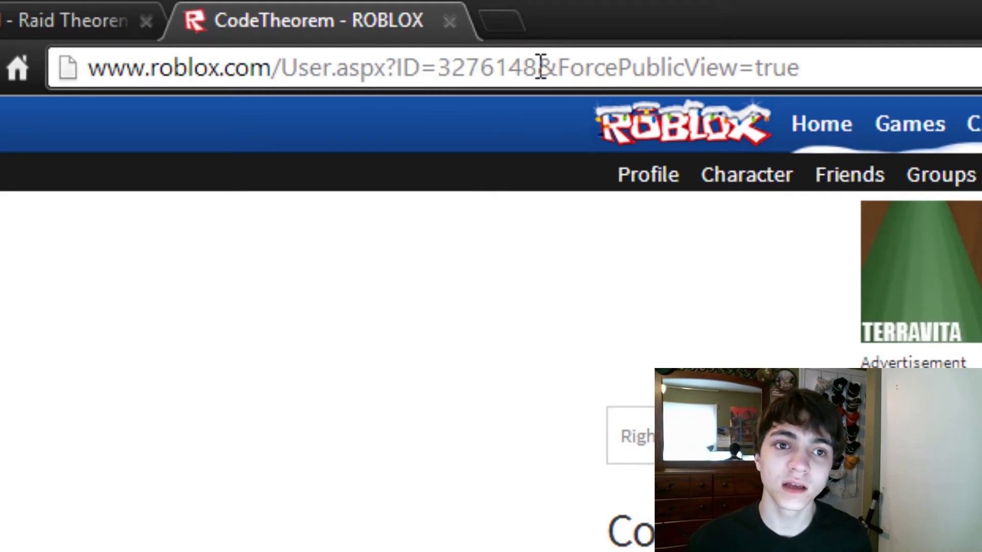
{"action": "left_click_drag", "start_coordinate": [538, 67], "coordinate": [448, 52]}
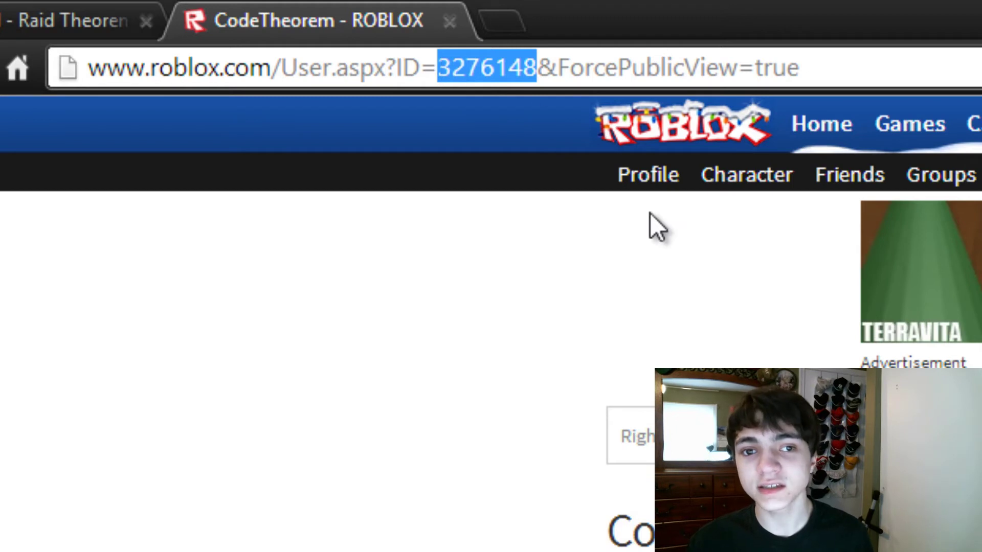
{"action": "left_click", "coordinate": [429, 67]}
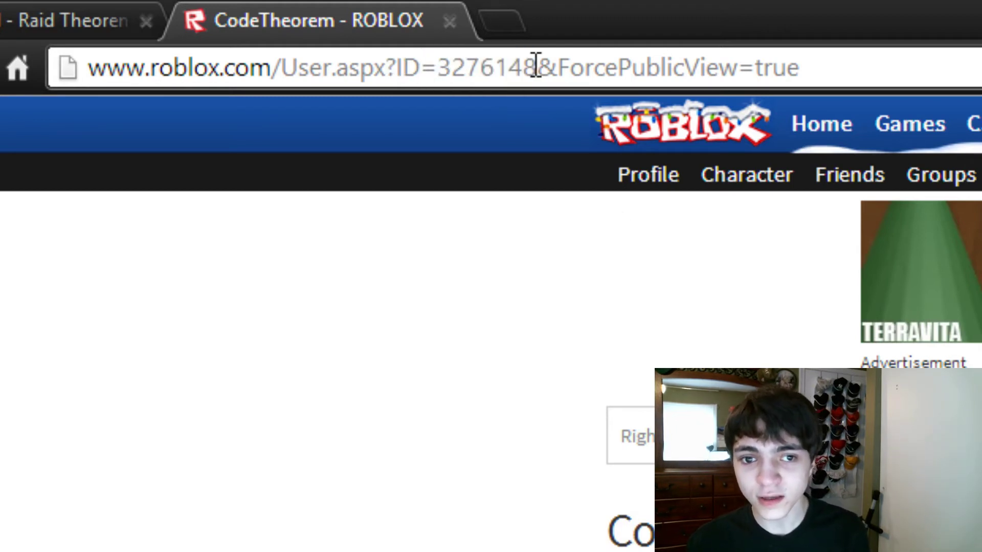
{"action": "left_click_drag", "start_coordinate": [537, 64], "coordinate": [556, 58]}
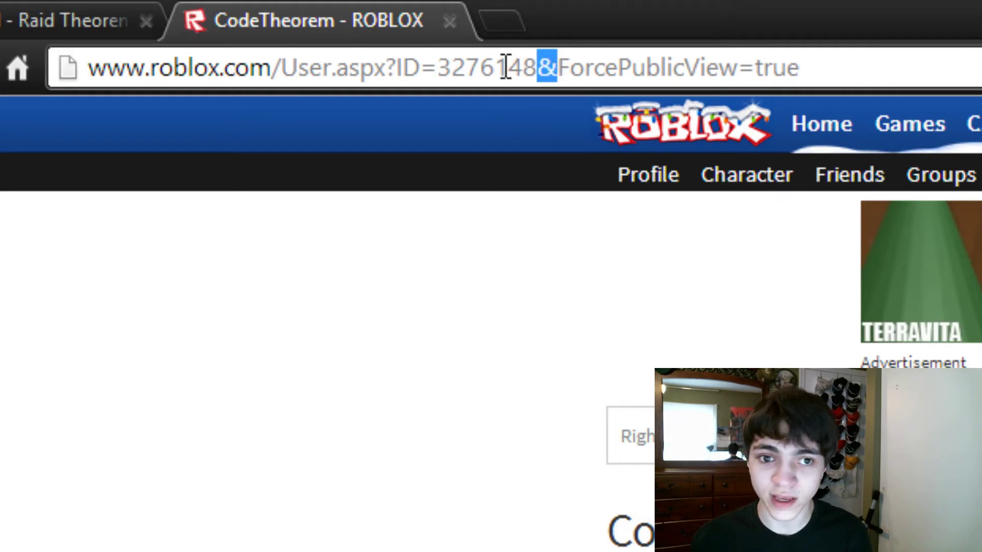
{"action": "left_click_drag", "start_coordinate": [439, 77], "coordinate": [536, 74]}
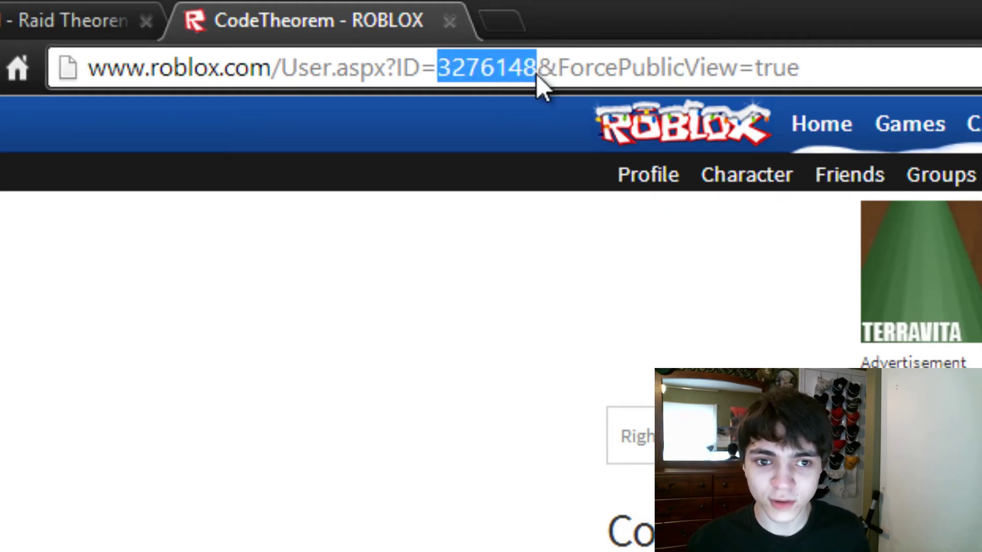
{"action": "right_click", "coordinate": [527, 81]}
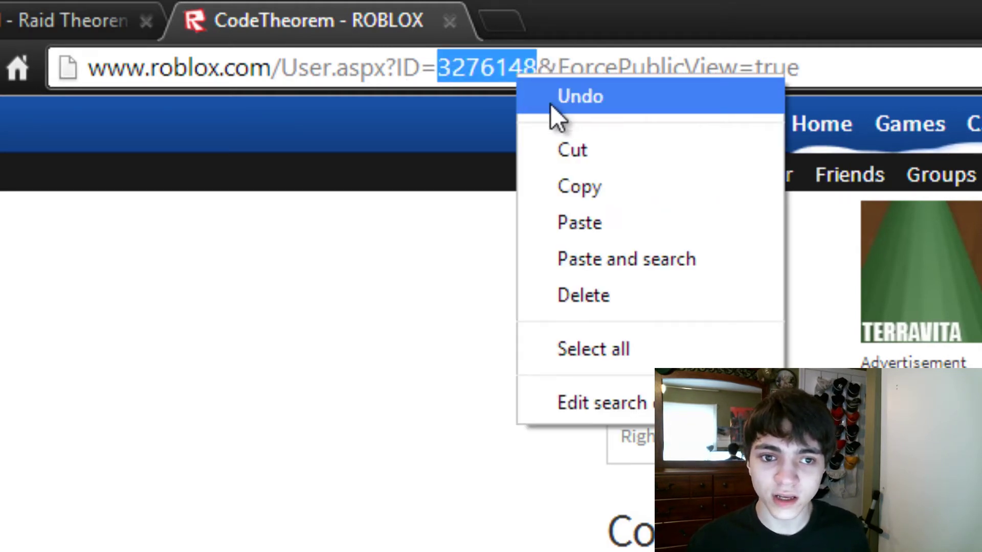
{"action": "left_click", "coordinate": [566, 186]}
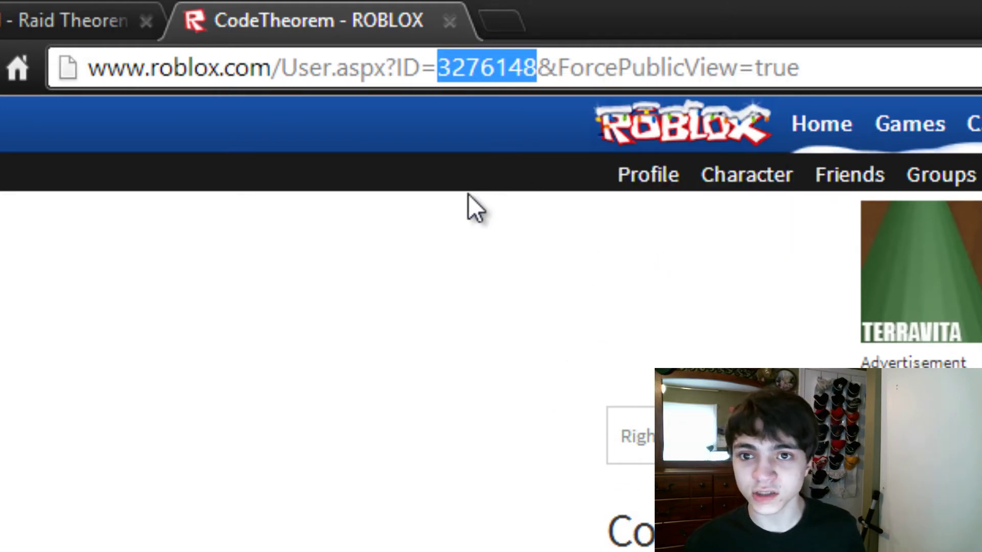
Step: On the Raid Theorem tab, set the ROBLOX User ID to 0 and click Verify
{"action": "left_click", "coordinate": [56, 5]}
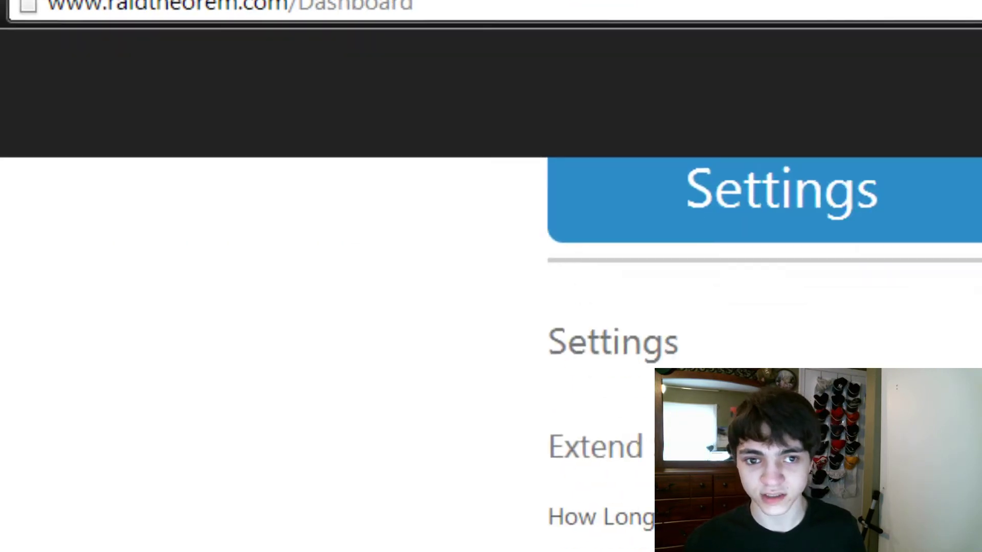
{"action": "left_click_drag", "start_coordinate": [601, 204], "coordinate": [377, 197]}
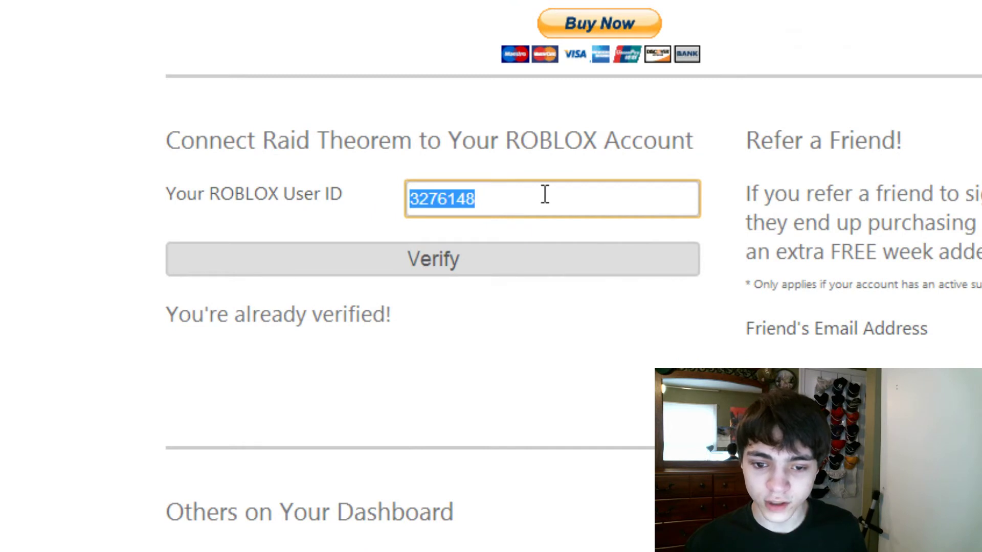
{"action": "left_click", "coordinate": [449, 197]}
{"action": "left_click_drag", "start_coordinate": [481, 198], "coordinate": [396, 200]}
{"action": "type", "text": "0"}
{"action": "left_click", "coordinate": [456, 269]}
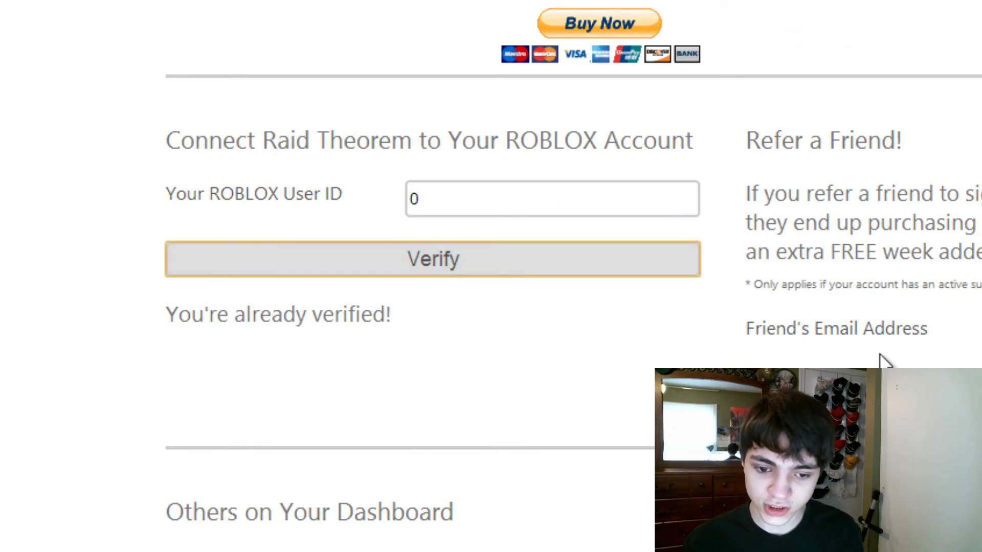
{"action": "left_click", "coordinate": [462, 268]}
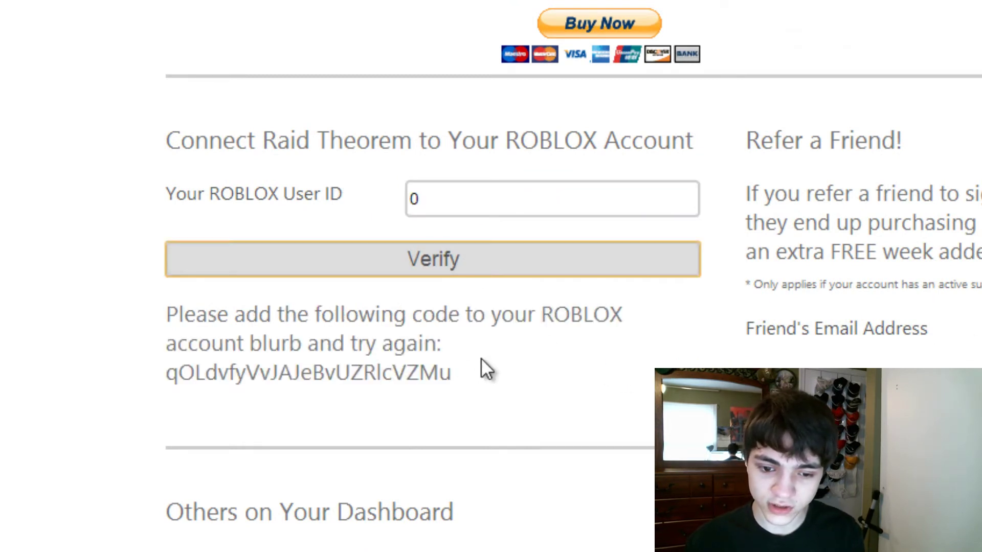
Step: Paste the copied Roblox user ID into the field and submit it for verification
{"action": "left_click", "coordinate": [559, 192]}
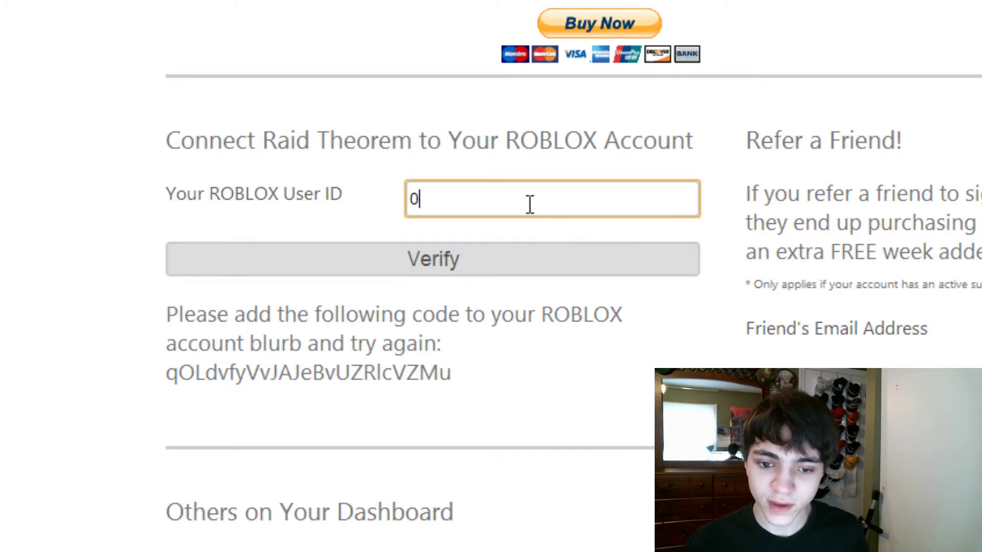
{"action": "key", "text": "ctrl+a"}
{"action": "type", "text": "3276148"}
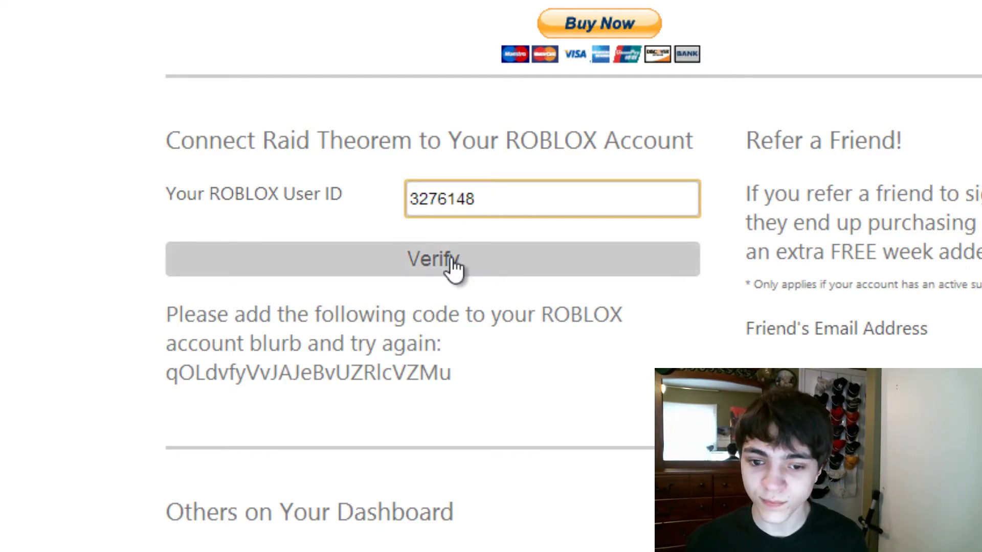
{"action": "left_click_drag", "start_coordinate": [484, 193], "coordinate": [188, 182]}
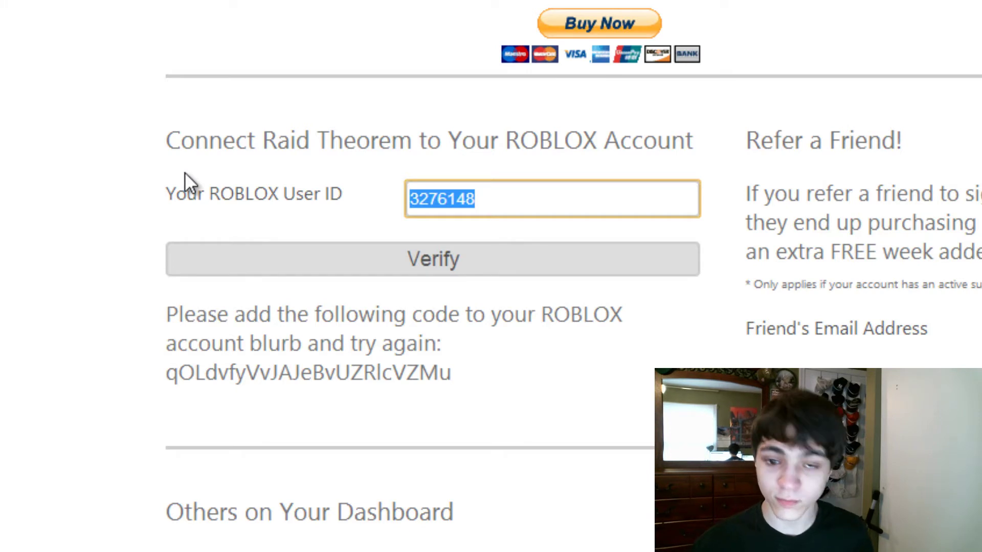
{"action": "key", "text": "BackSpace"}
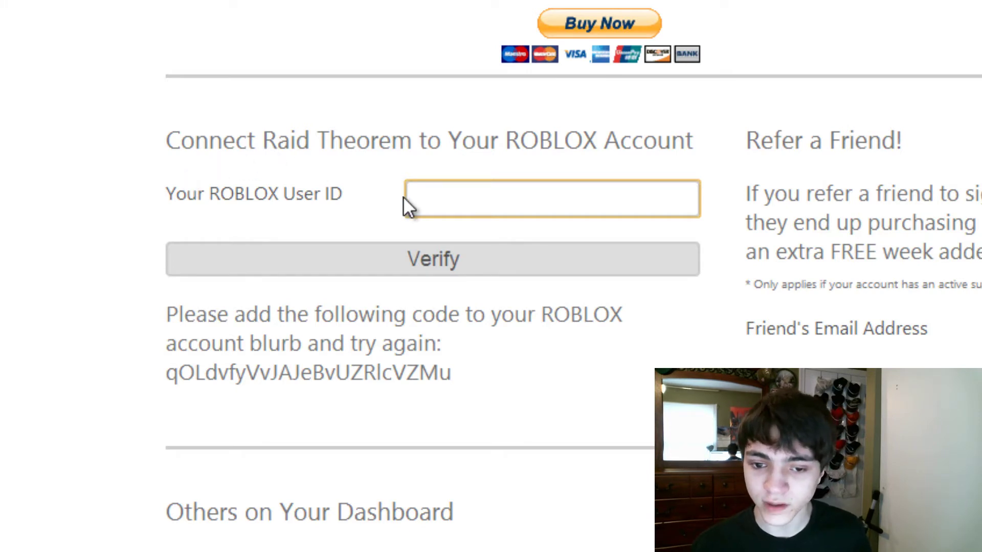
{"action": "right_click", "coordinate": [404, 197]}
{"action": "left_click", "coordinate": [428, 193]}
{"action": "right_click", "coordinate": [405, 190]}
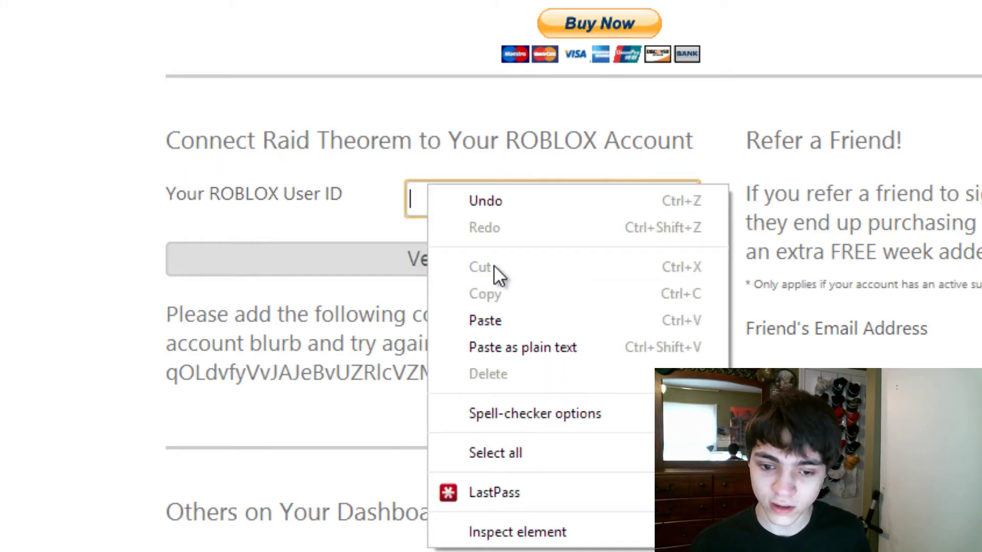
{"action": "left_click", "coordinate": [484, 316]}
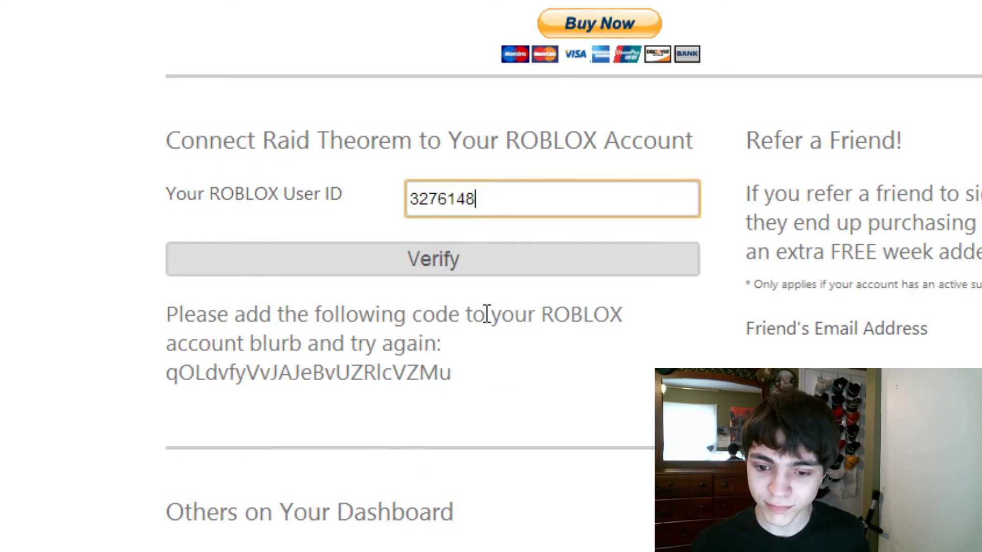
{"action": "left_click", "coordinate": [467, 276]}
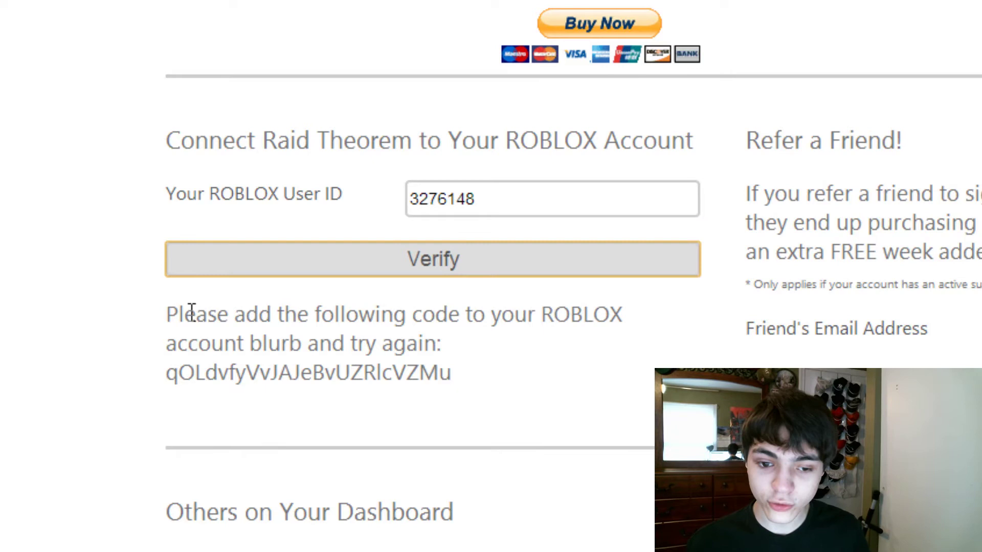
Step: Copy the verification code shown for the Roblox blurb
{"action": "left_click_drag", "start_coordinate": [169, 313], "coordinate": [638, 303]}
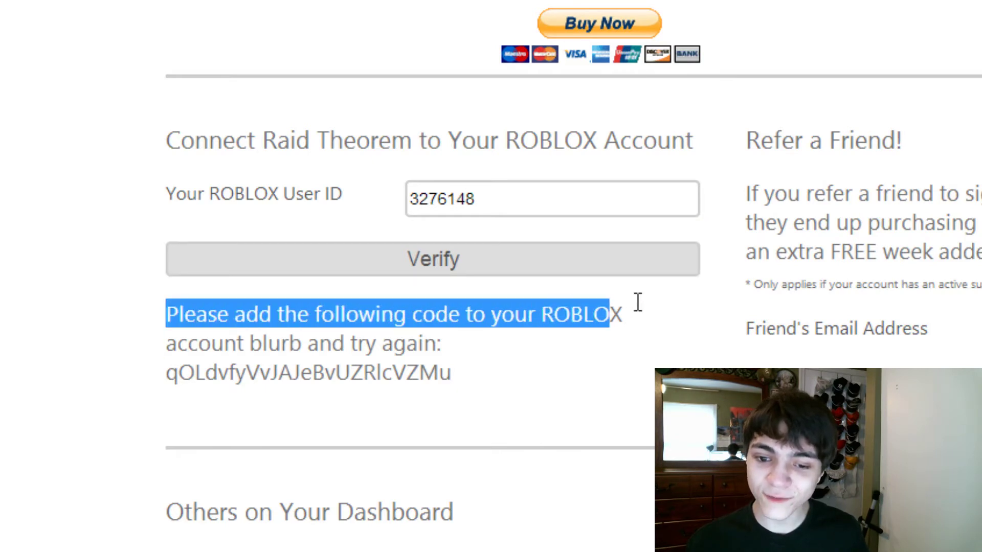
{"action": "left_click", "coordinate": [368, 344]}
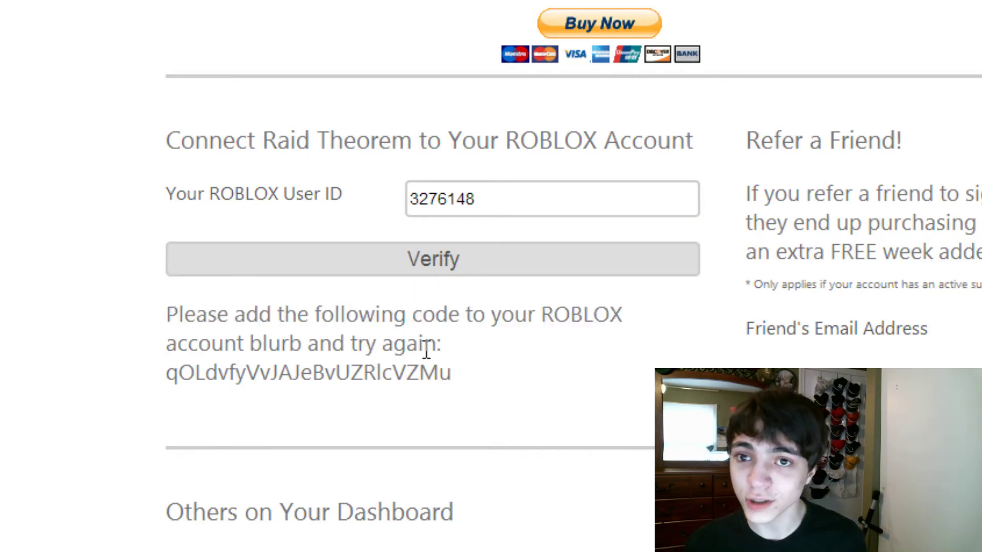
{"action": "left_click_drag", "start_coordinate": [452, 372], "coordinate": [174, 376]}
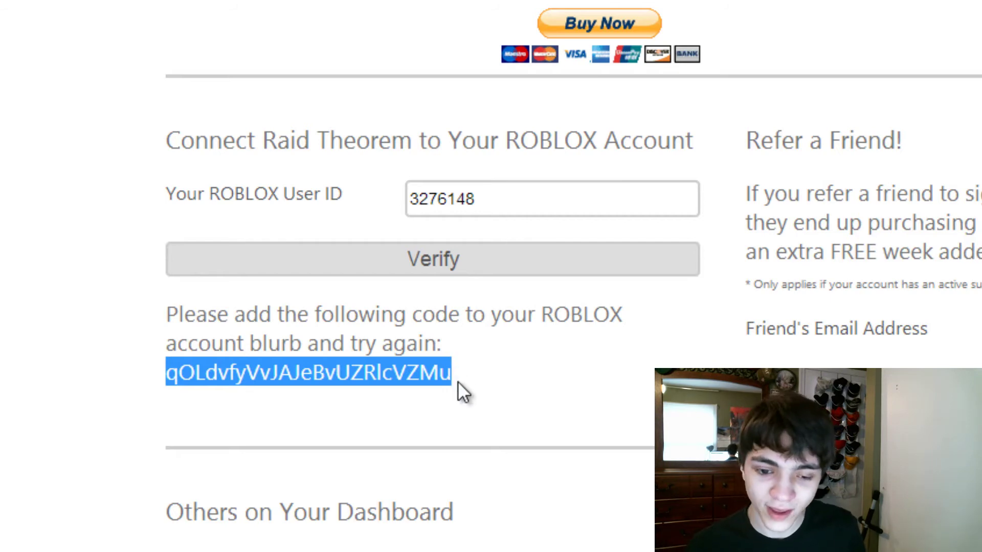
{"action": "right_click", "coordinate": [395, 375]}
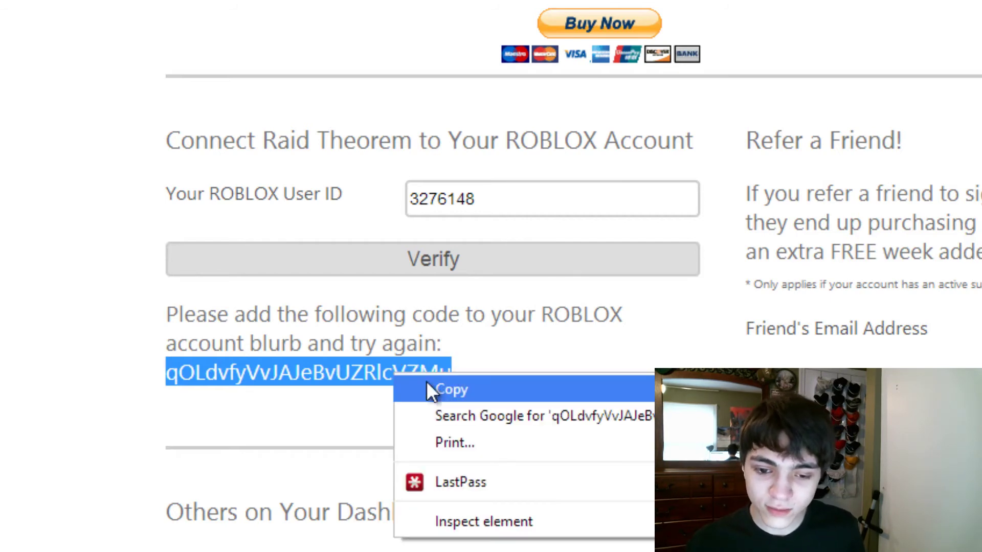
{"action": "left_click", "coordinate": [441, 390]}
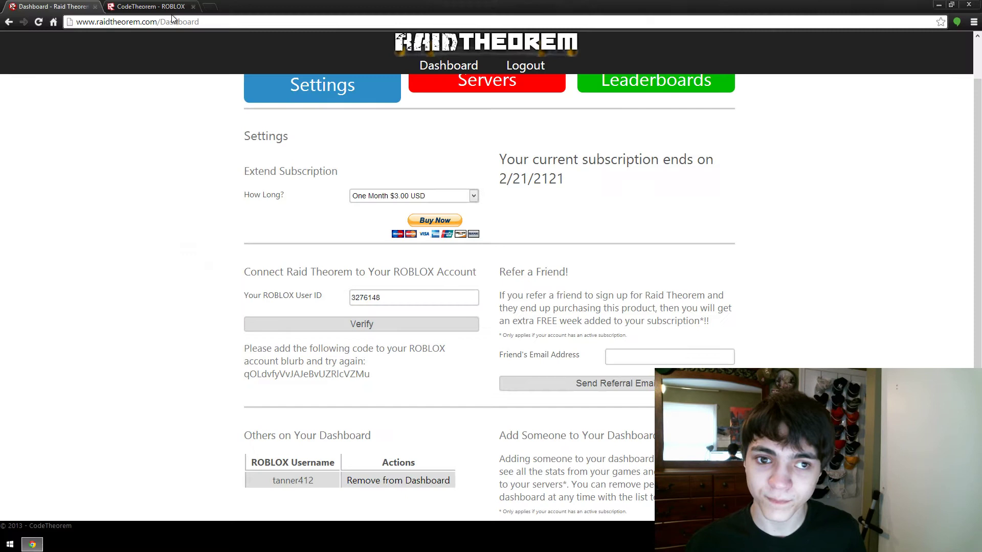
Step: Open Roblox account settings and bring the Personal blurb field into view
{"action": "left_click", "coordinate": [152, 7]}
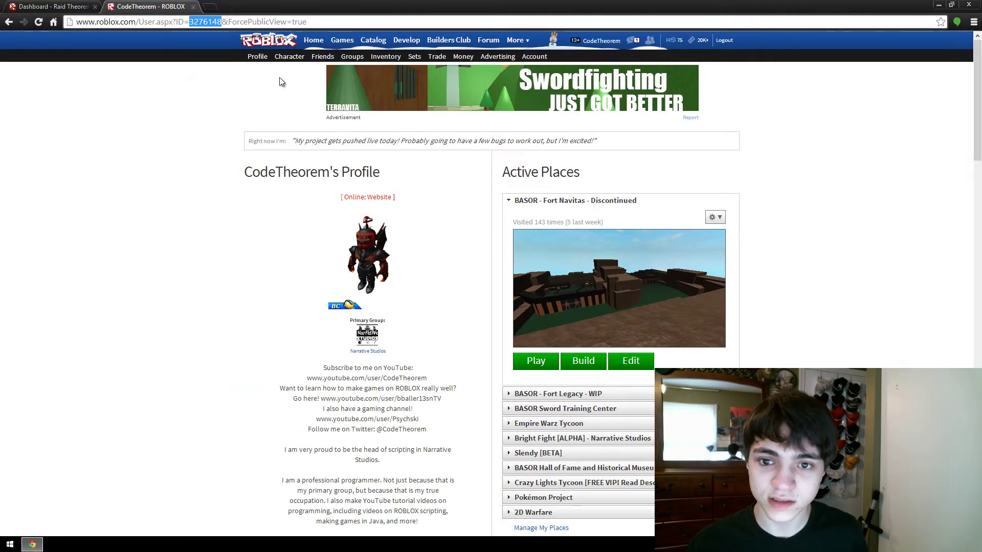
{"action": "left_click", "coordinate": [534, 59]}
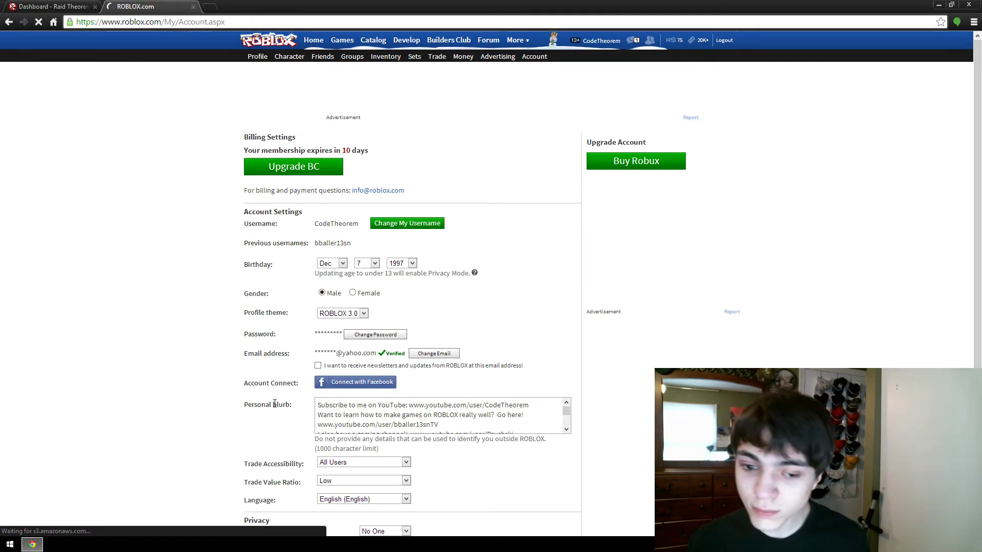
{"action": "left_click", "coordinate": [359, 425]}
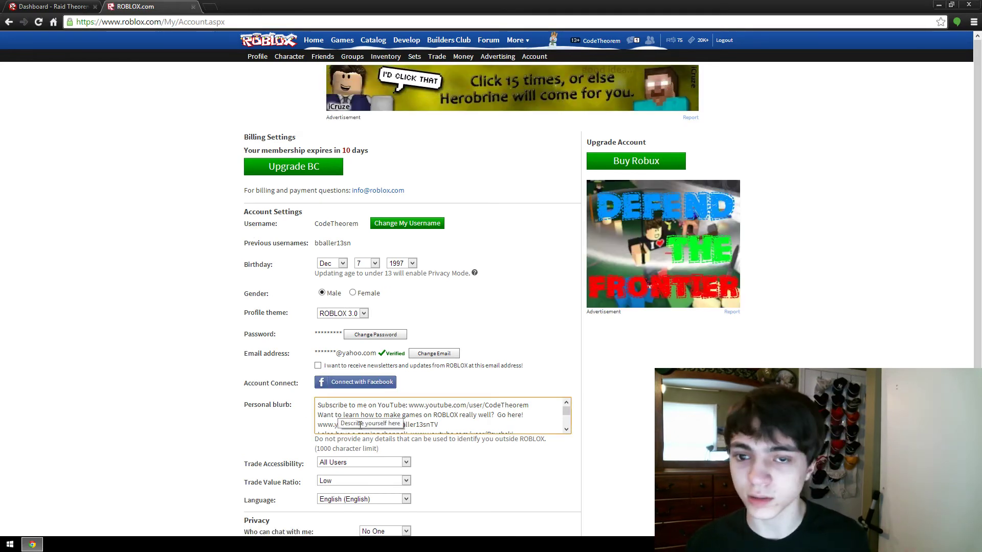
{"action": "scroll", "coordinate": [418, 413], "scroll_direction": "down", "scroll_amount": 2}
{"action": "scroll", "coordinate": [539, 410], "scroll_direction": "up", "scroll_amount": 2}
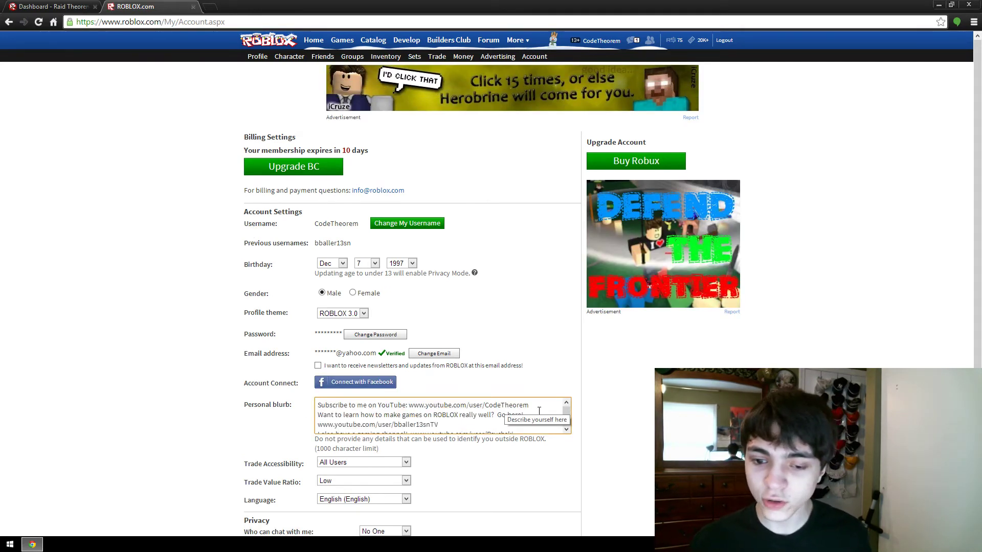
{"action": "scroll", "coordinate": [510, 415], "scroll_direction": "down", "scroll_amount": 4}
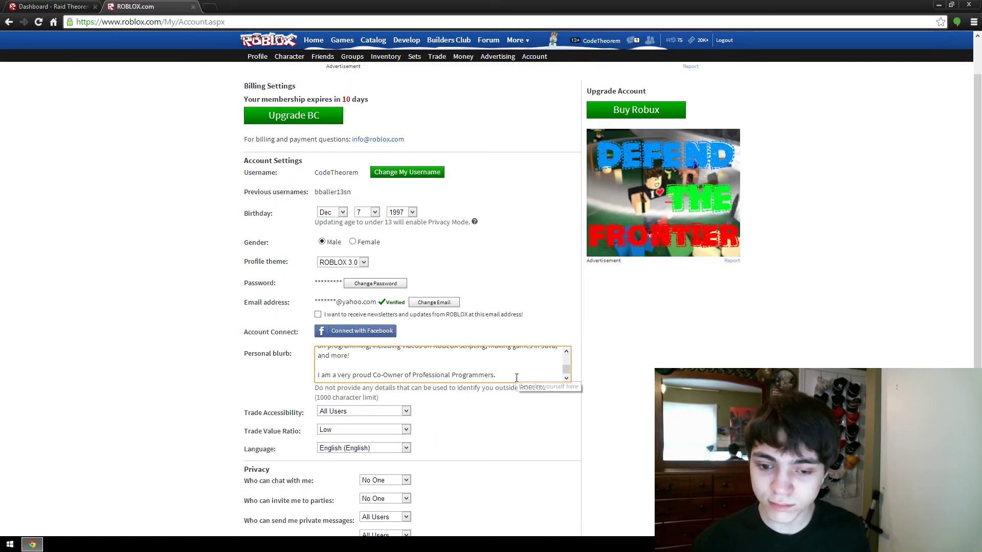
{"action": "scroll", "coordinate": [516, 378], "scroll_direction": "down", "scroll_amount": 1}
{"action": "scroll", "coordinate": [517, 378], "scroll_direction": "up", "scroll_amount": 1}
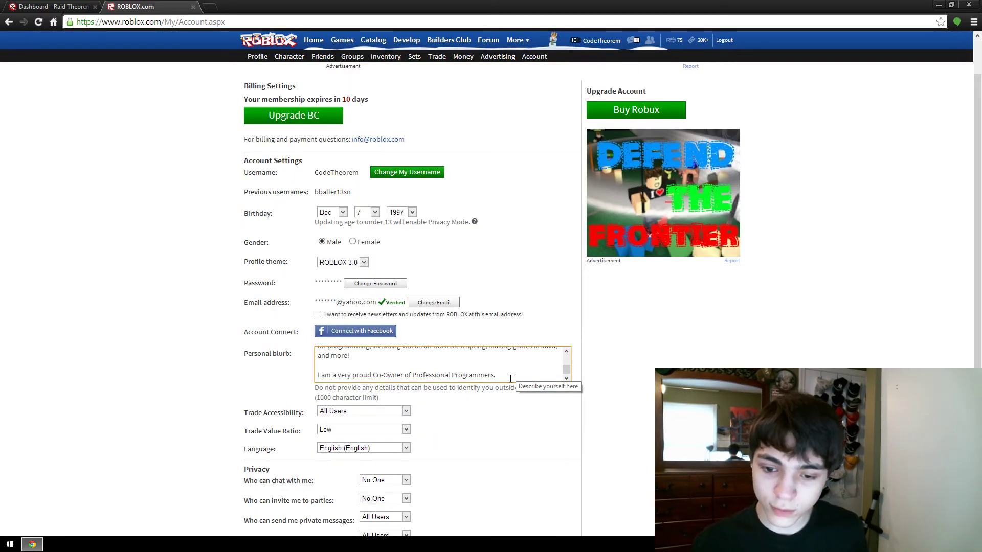
Step: Paste the verification code on a new line after the blurb's last sentence and save
{"action": "left_click", "coordinate": [475, 379]}
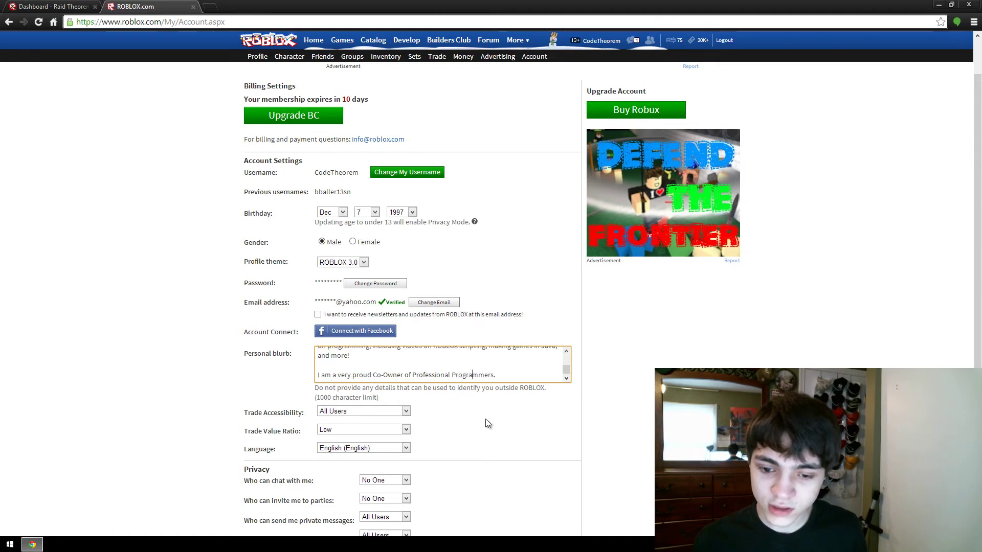
{"action": "key", "text": "Return"}
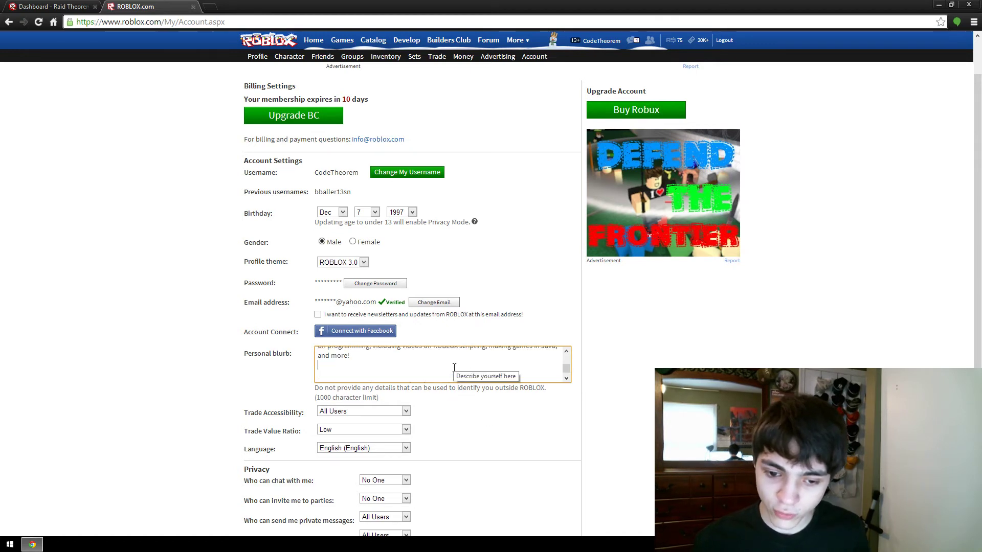
{"action": "key", "text": "ctrl+v"}
{"action": "key", "text": "BackSpace"}
{"action": "key", "text": "BackSpace"}
{"action": "key", "text": "BackSpace"}
{"action": "key", "text": "BackSpace"}
{"action": "key", "text": "BackSpace"}
{"action": "key", "text": "BackSpace"}
{"action": "key", "text": "BackSpace"}
{"action": "key", "text": "BackSpace"}
{"action": "key", "text": "BackSpace"}
{"action": "key", "text": "BackSpace"}
{"action": "key", "text": "BackSpace"}
{"action": "key", "text": "BackSpace"}
{"action": "key", "text": "BackSpace"}
{"action": "key", "text": "BackSpace"}
{"action": "key", "text": "BackSpace"}
{"action": "key", "text": "BackSpace"}
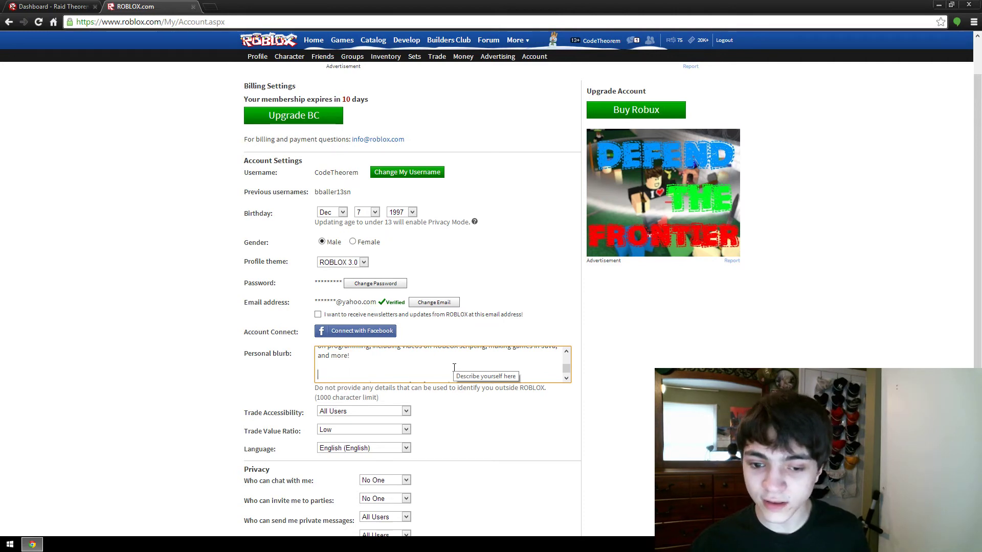
{"action": "key", "text": "BackSpace"}
{"action": "key", "text": "Return"}
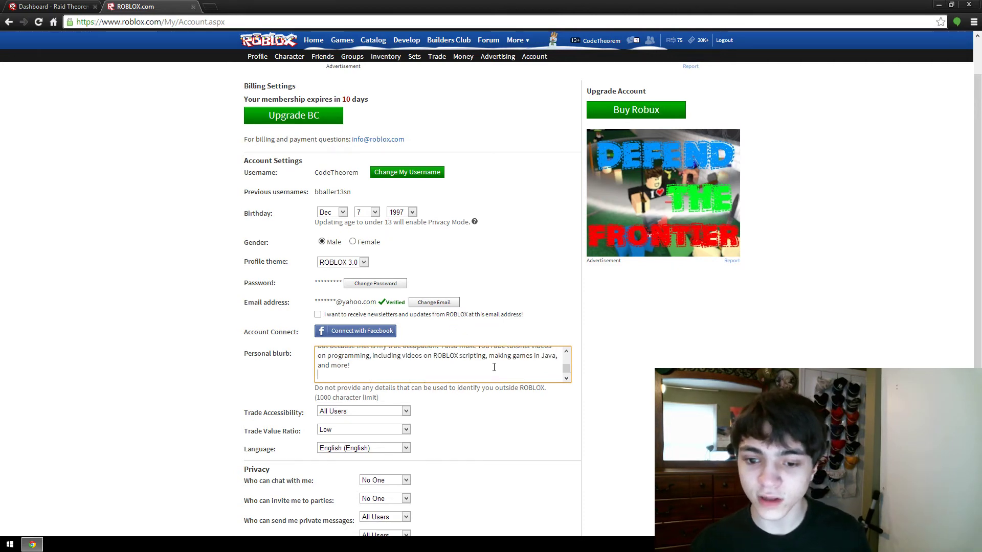
{"action": "scroll", "coordinate": [497, 368], "scroll_direction": "down", "scroll_amount": 1}
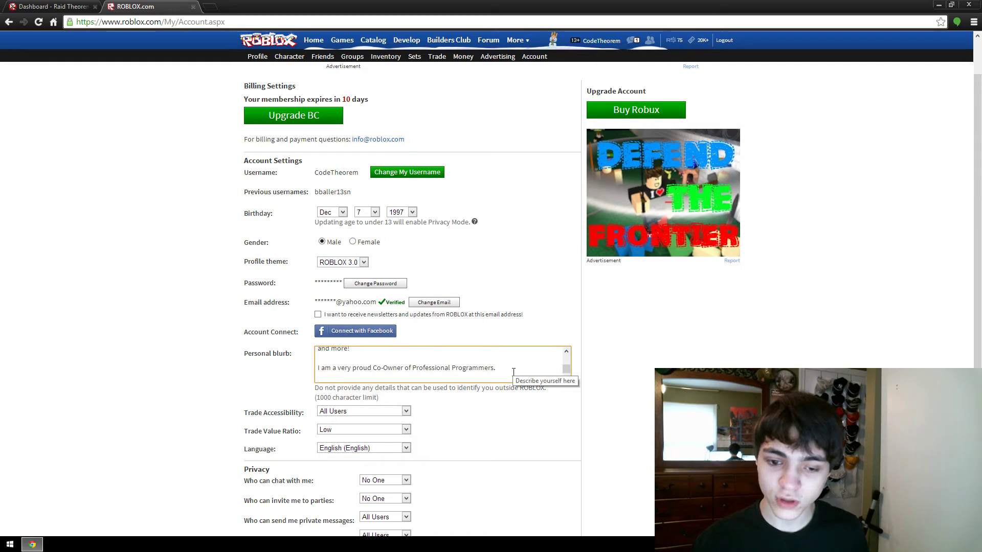
{"action": "key", "text": "ctrl+v"}
{"action": "scroll", "coordinate": [624, 379], "scroll_direction": "down", "scroll_amount": 2}
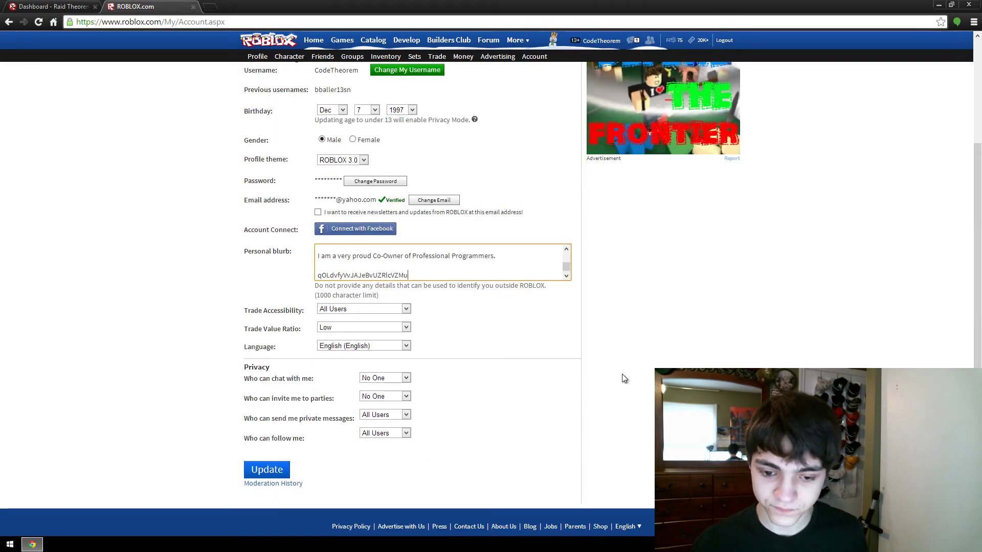
{"action": "left_click", "coordinate": [279, 470]}
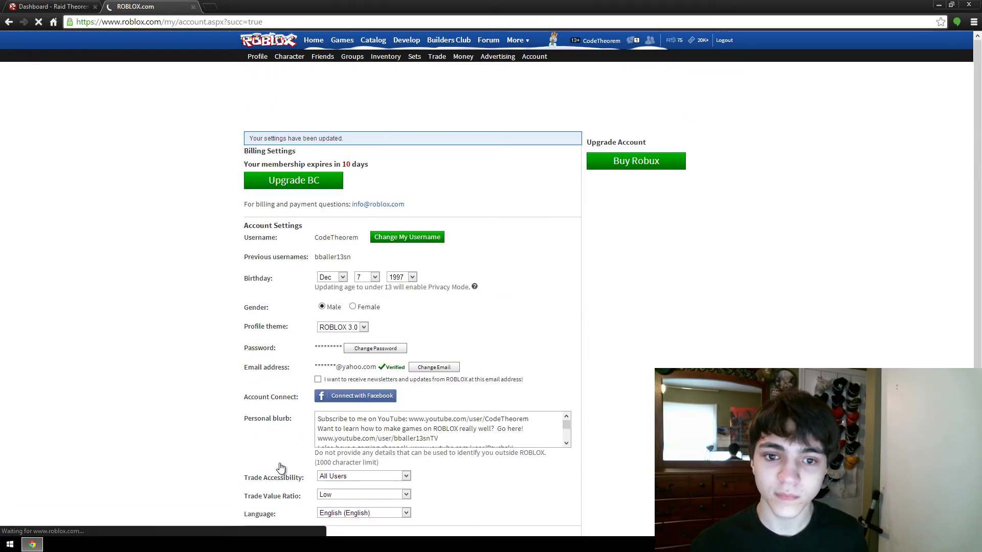
Step: Back on the Raid Theorem dashboard, verify the Roblox account
{"action": "scroll", "coordinate": [481, 419], "scroll_direction": "down", "scroll_amount": 2}
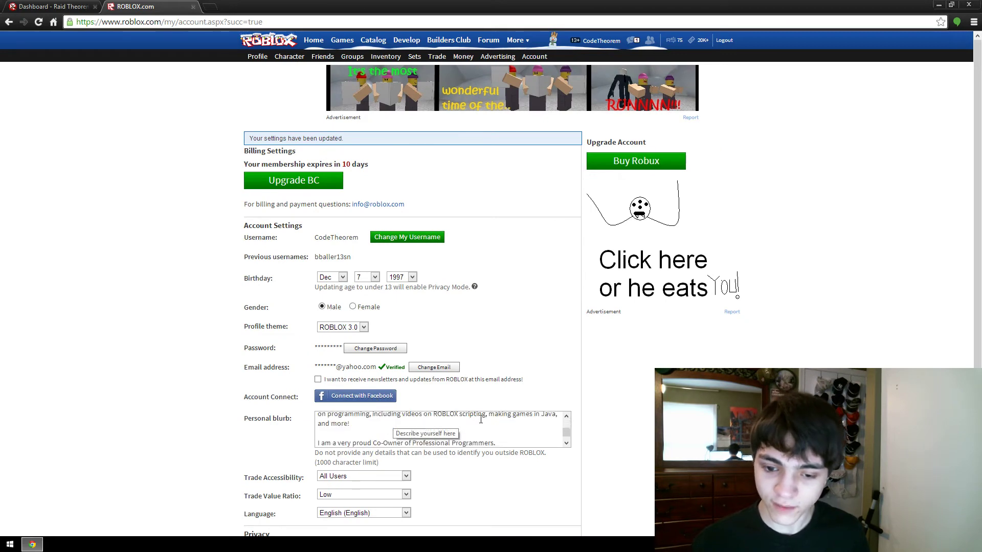
{"action": "scroll", "coordinate": [481, 419], "scroll_direction": "down", "scroll_amount": 3}
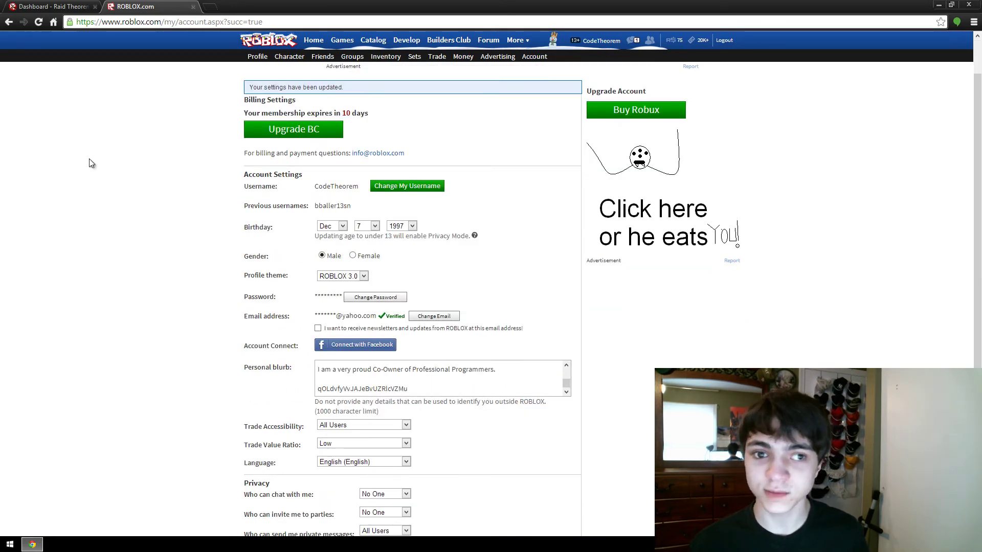
{"action": "left_click", "coordinate": [73, 10]}
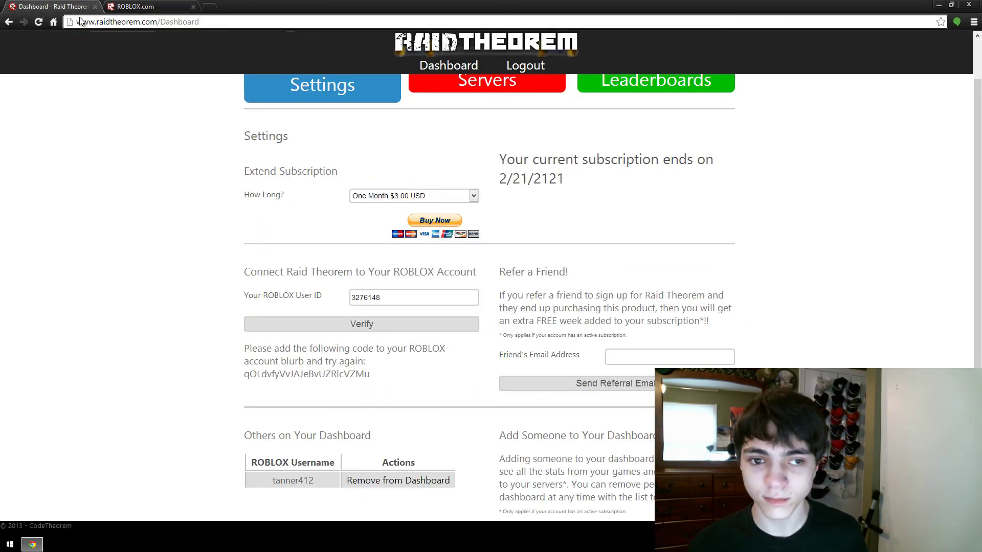
{"action": "left_click", "coordinate": [370, 325]}
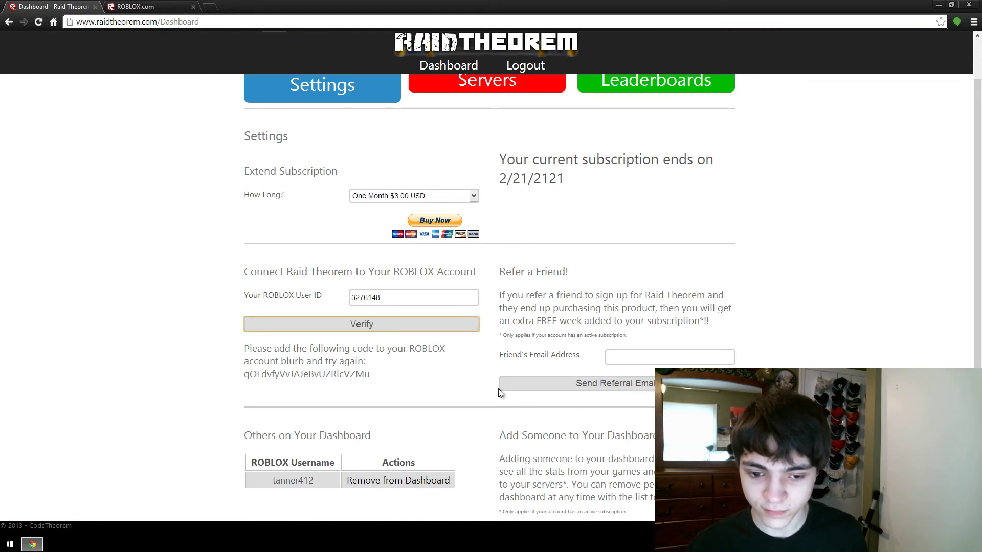
{"action": "left_click_drag", "start_coordinate": [372, 352], "coordinate": [360, 347]}
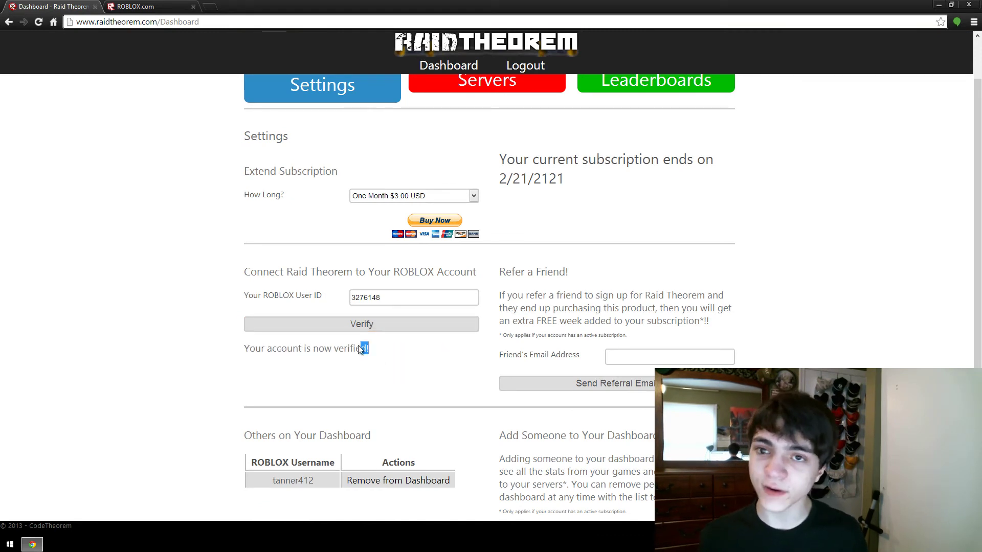
Step: Delete the verification code from the Roblox personal blurb, save, and return to Raid Theorem
{"action": "left_click", "coordinate": [134, 7]}
{"action": "scroll", "coordinate": [452, 344], "scroll_direction": "down", "scroll_amount": 3}
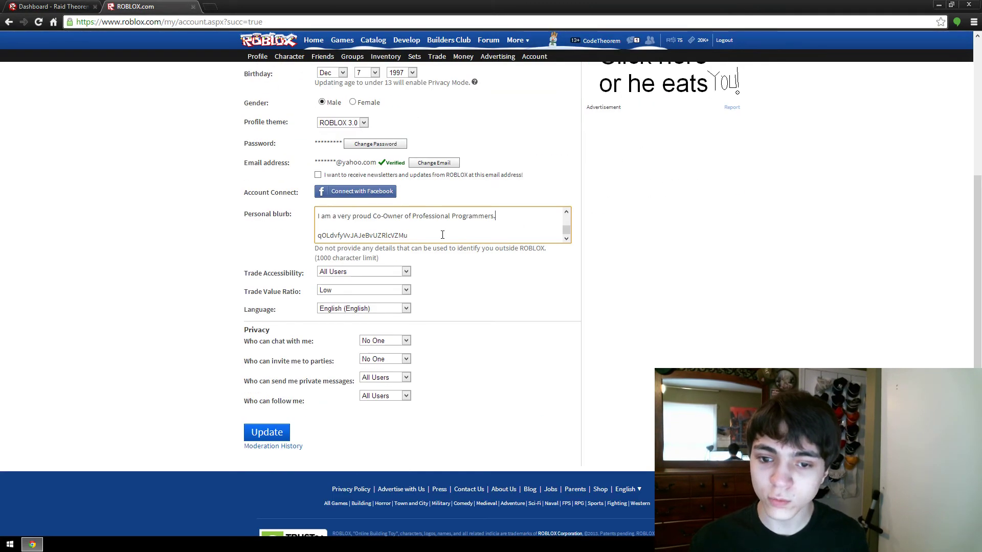
{"action": "key", "text": "ctrl+shift+End"}
{"action": "key", "text": "BackSpace"}
{"action": "left_click", "coordinate": [275, 432]}
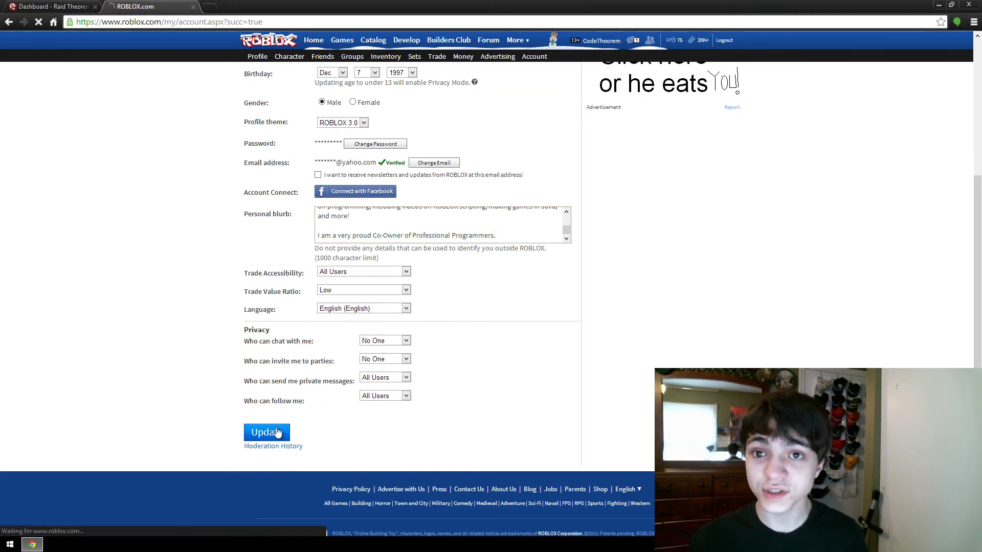
{"action": "left_click", "coordinate": [61, 7]}
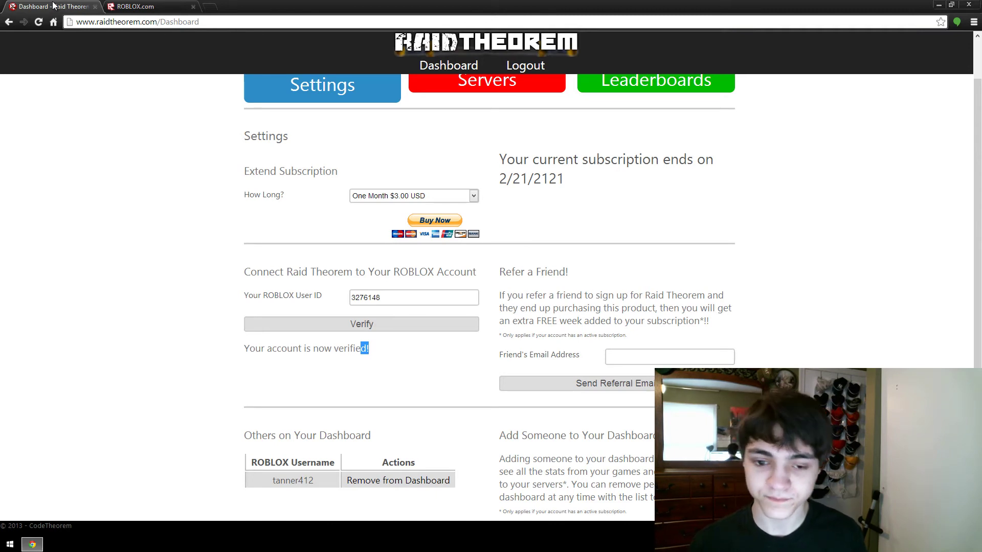
{"action": "left_click", "coordinate": [431, 279]}
{"action": "scroll", "coordinate": [509, 280], "scroll_direction": "down", "scroll_amount": 2}
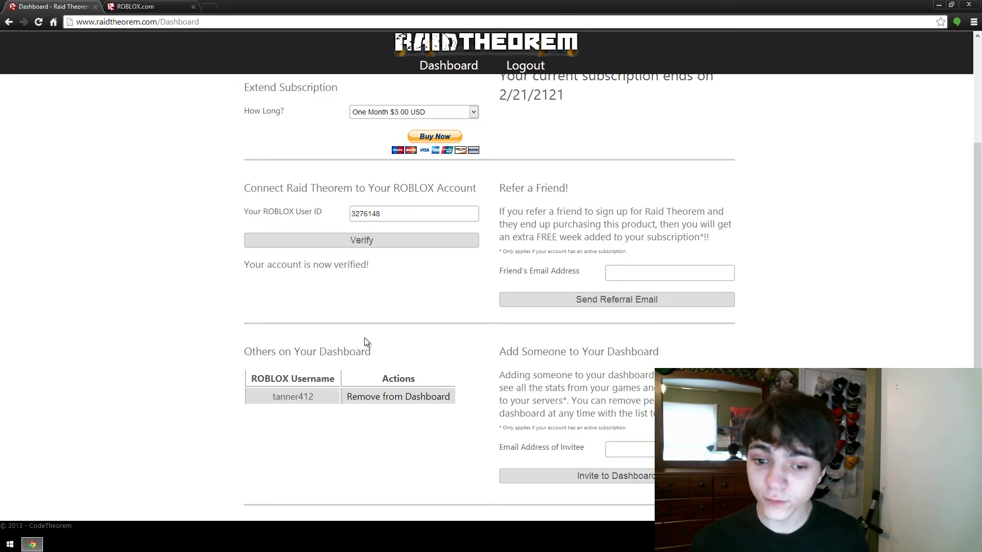
{"action": "scroll", "coordinate": [589, 370], "scroll_direction": "up", "scroll_amount": 3}
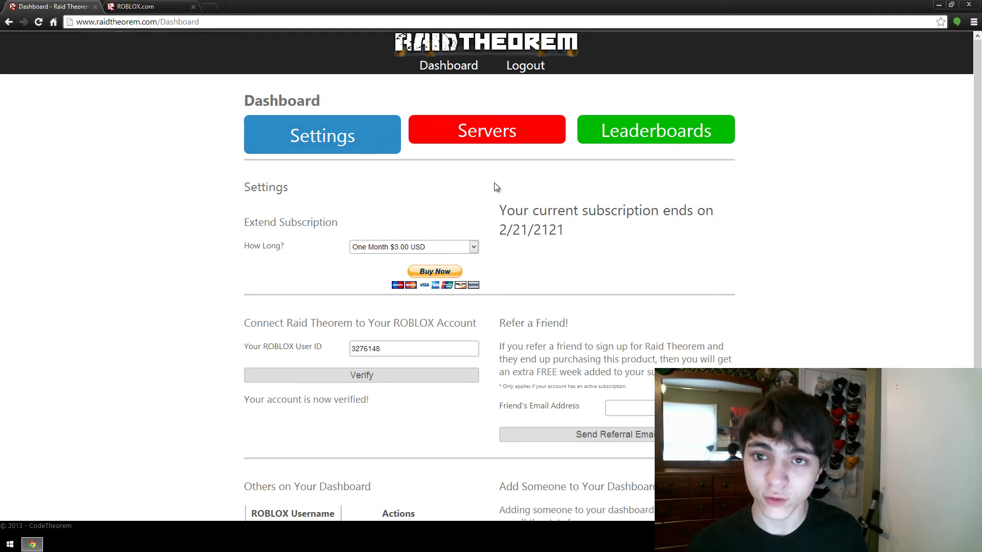
Step: Open the How Long? dropdown listing One Month $3.00, Six Months $15.00 and One Year $25.00
{"action": "left_click", "coordinate": [467, 252]}
{"action": "left_click", "coordinate": [467, 252]}
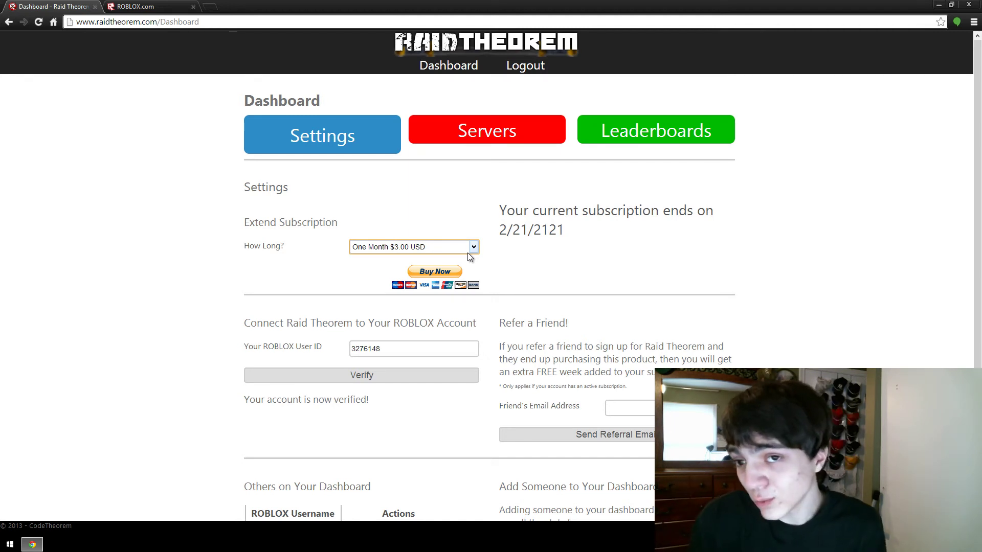
{"action": "left_click", "coordinate": [468, 253]}
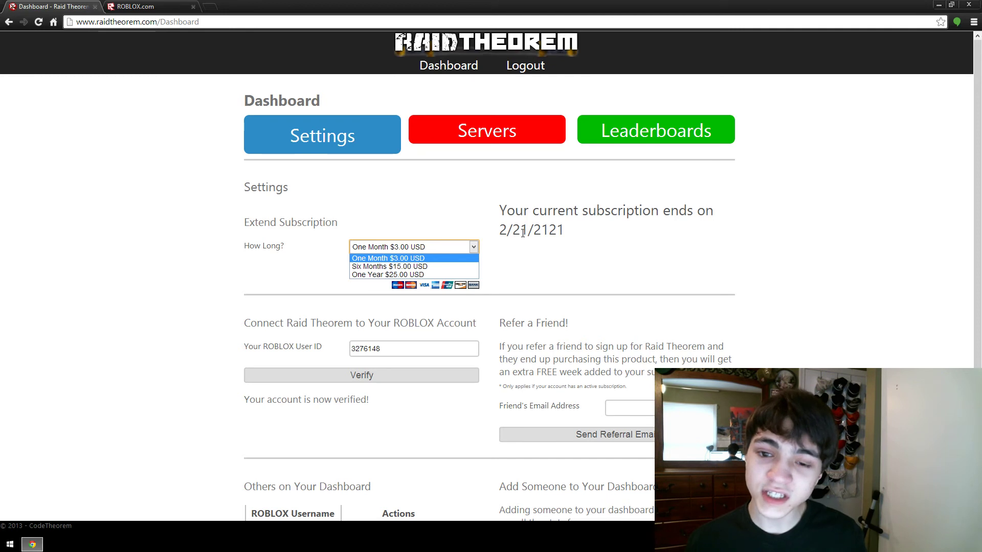
Step: Toggle the How Long? dropdown several times, keeping One Month $3.00 USD and highlighting the 2/21/2121 end date
{"action": "left_click", "coordinate": [497, 230]}
{"action": "left_click_drag", "start_coordinate": [499, 230], "coordinate": [565, 231]}
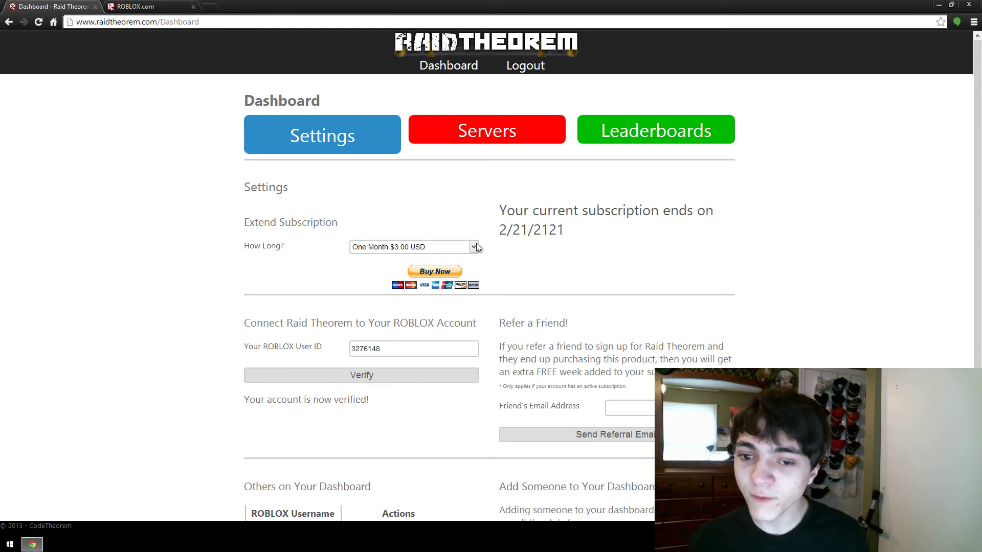
{"action": "left_click", "coordinate": [467, 256]}
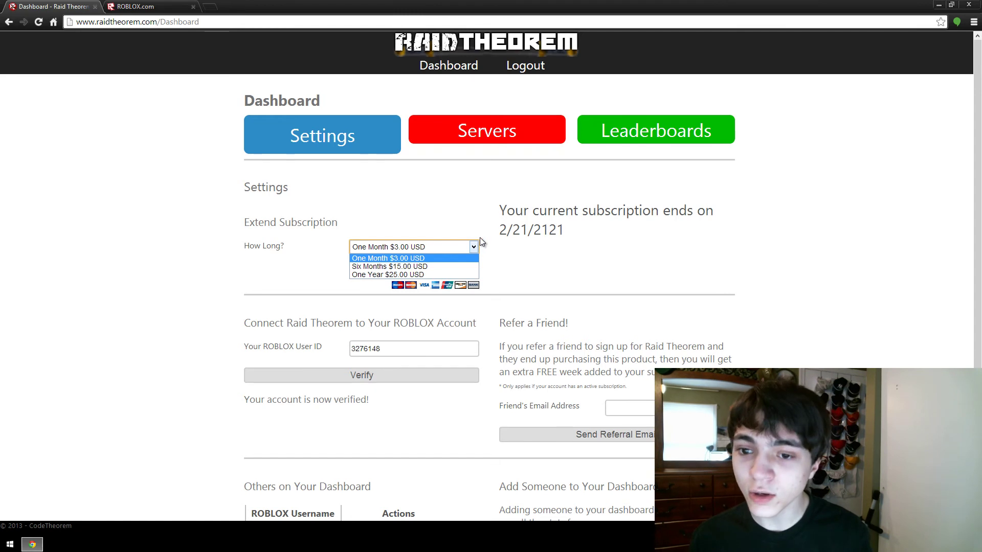
{"action": "left_click", "coordinate": [478, 240]}
{"action": "left_click", "coordinate": [466, 244]}
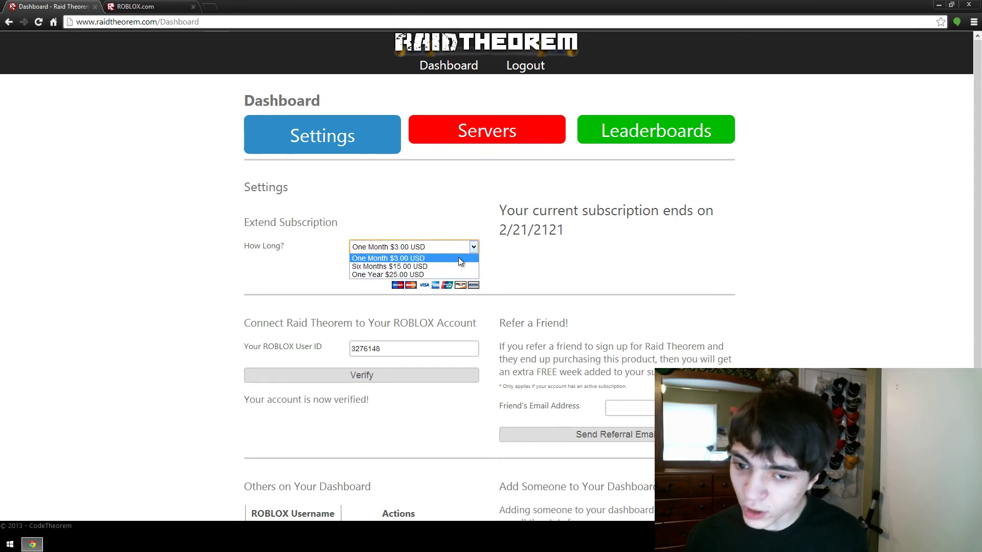
{"action": "left_click", "coordinate": [524, 230]}
{"action": "left_click_drag", "start_coordinate": [499, 230], "coordinate": [570, 230]}
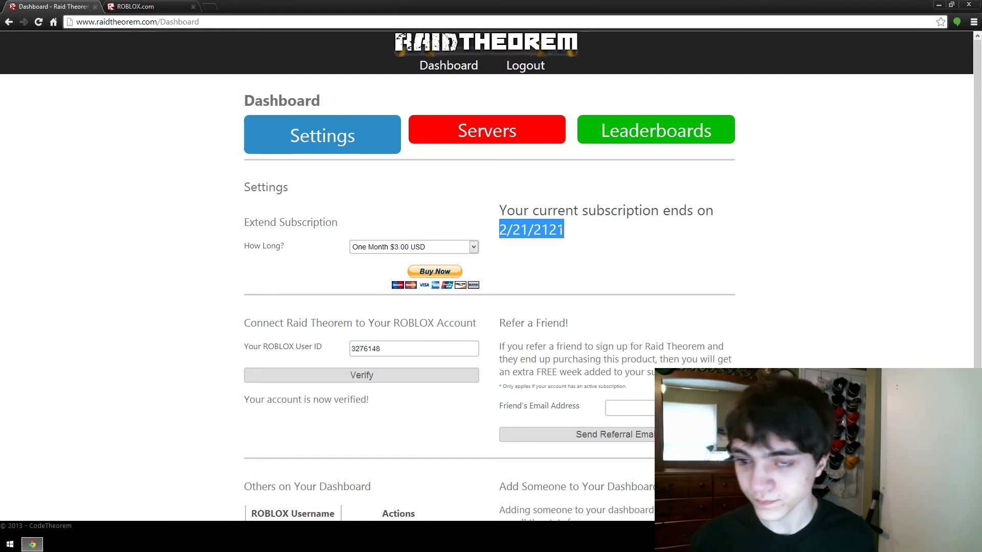
{"action": "left_click", "coordinate": [499, 247]}
{"action": "left_click", "coordinate": [478, 246]}
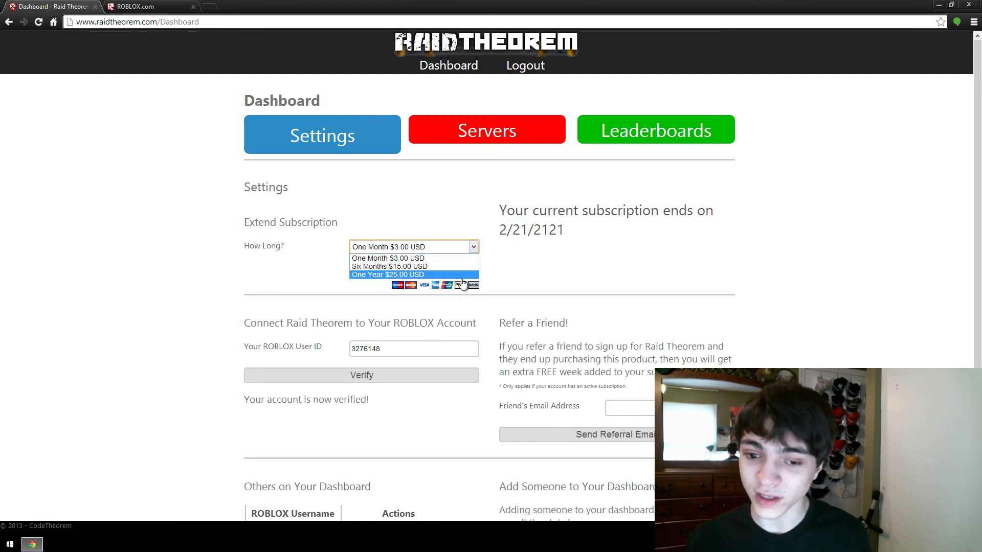
{"action": "left_click", "coordinate": [388, 258]}
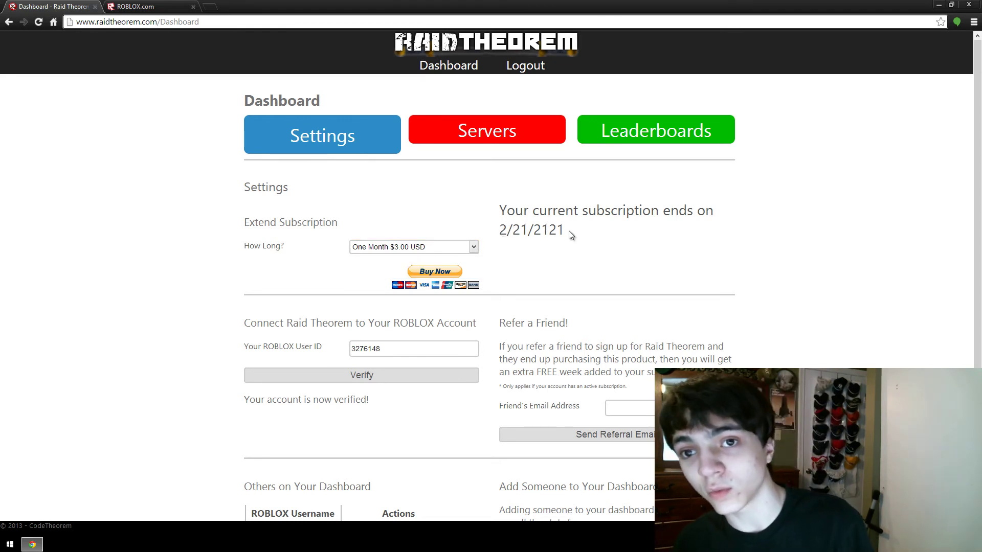
{"action": "left_click", "coordinate": [472, 248]}
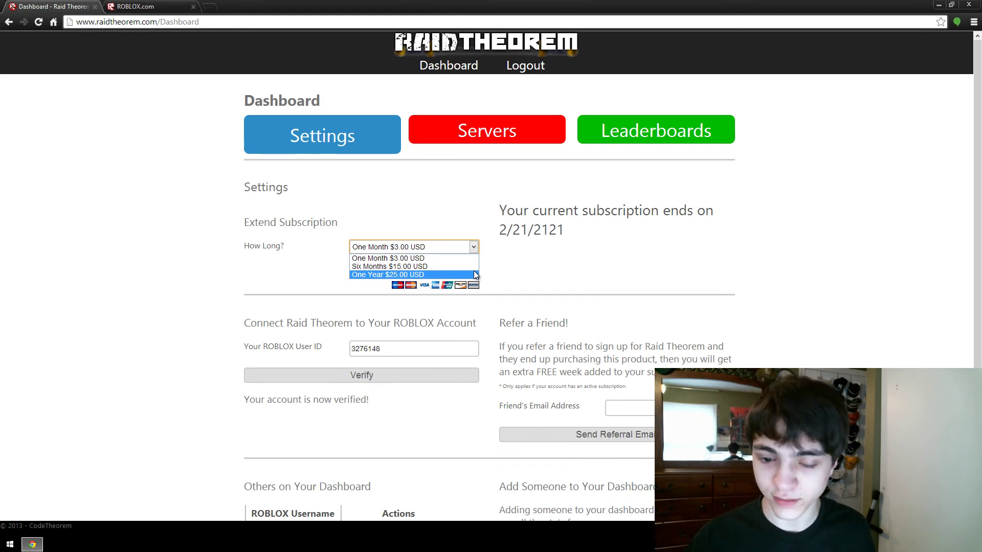
{"action": "left_click", "coordinate": [490, 190]}
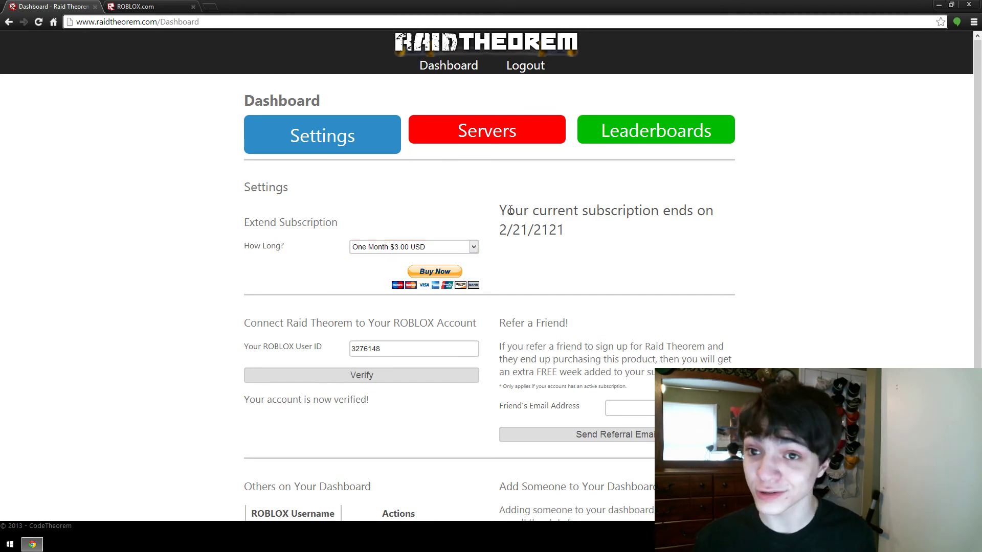